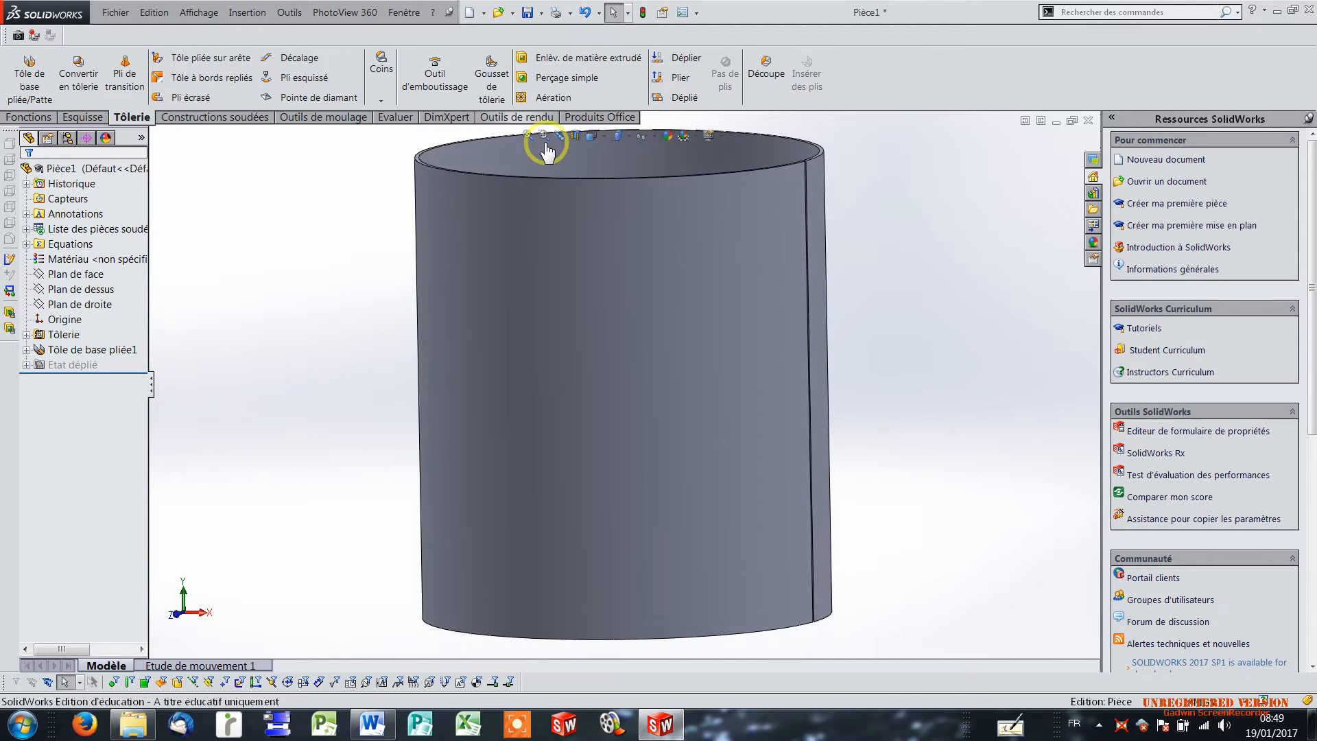
- Start a new sketch on the front plane (Plan de face) with the part shown in front view
click(593, 135)
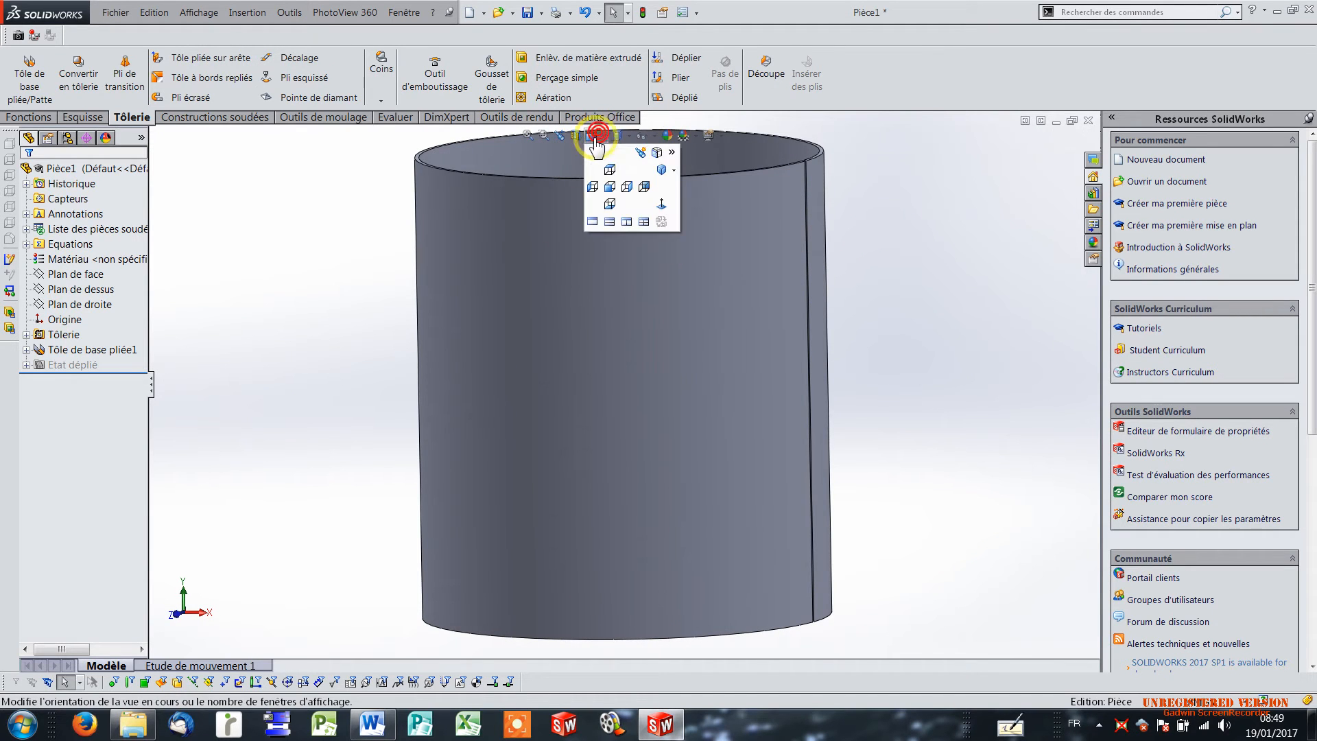
click(609, 187)
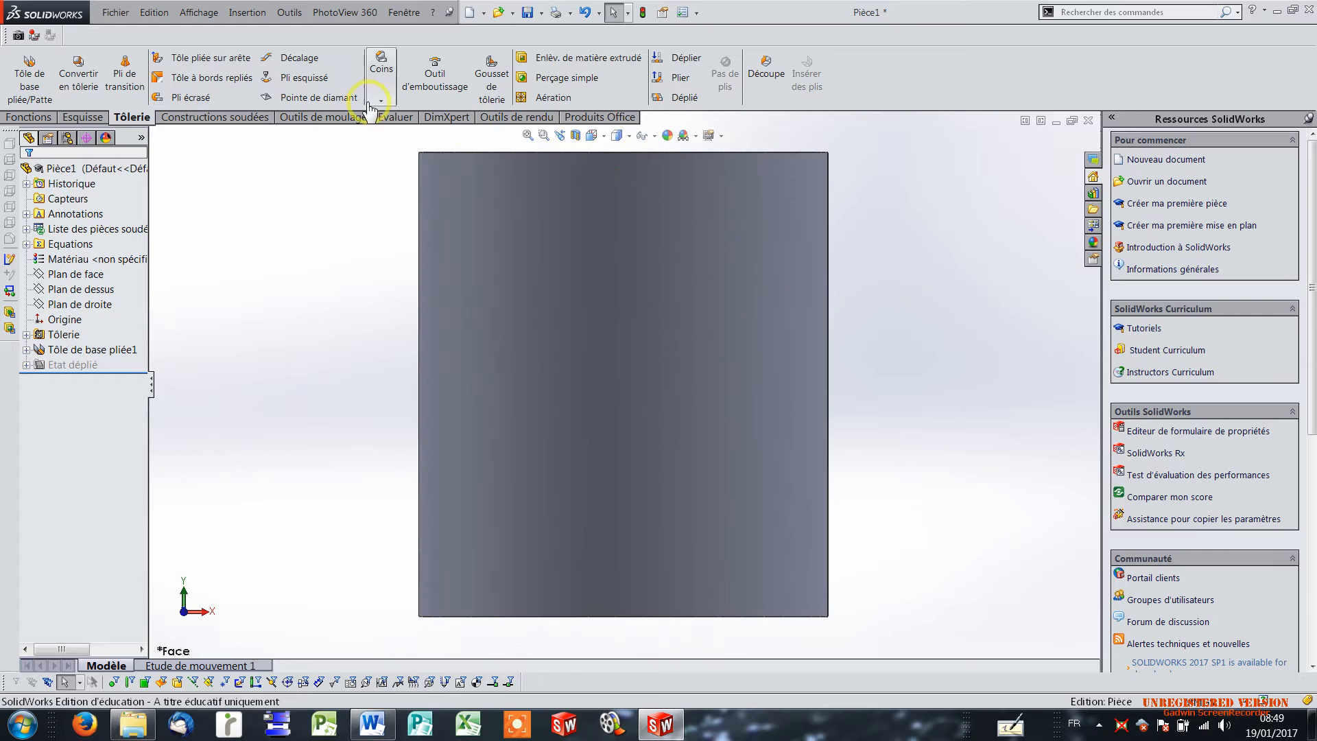
click(81, 121)
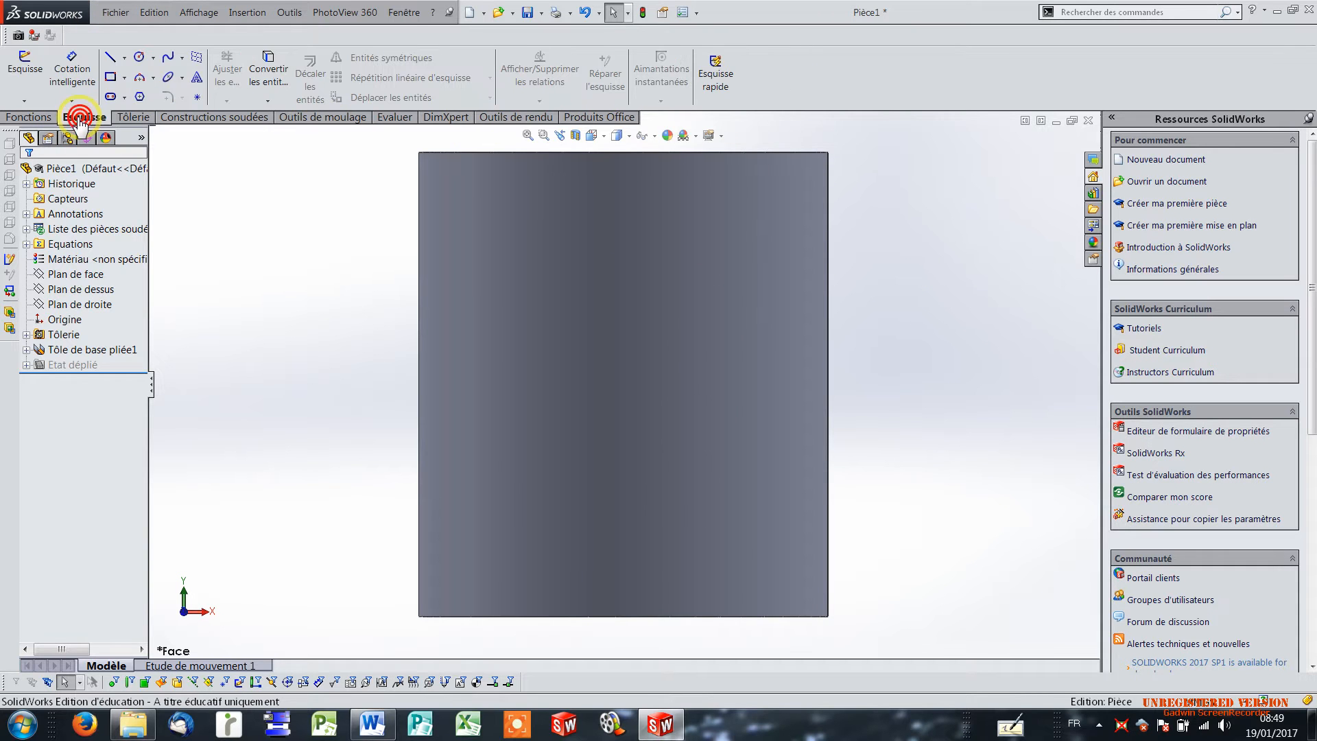
click(24, 65)
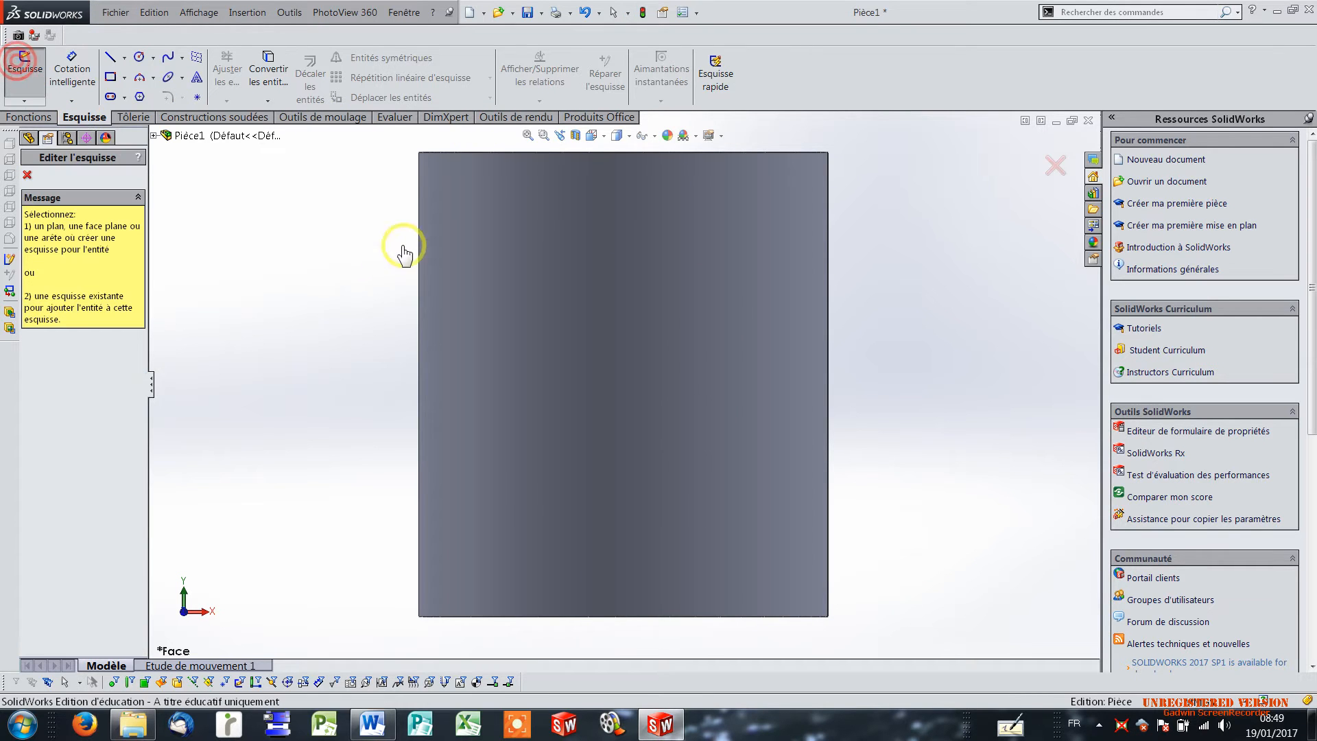
click(153, 136)
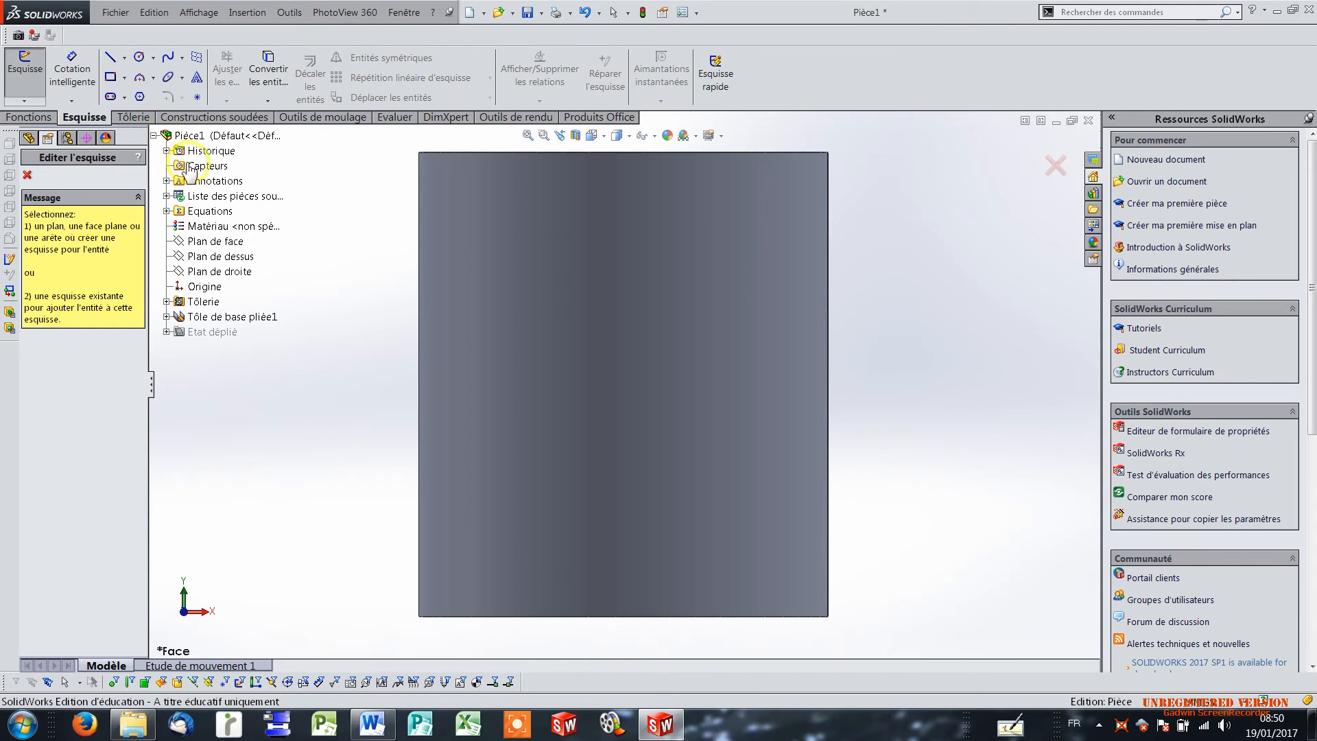
click(199, 245)
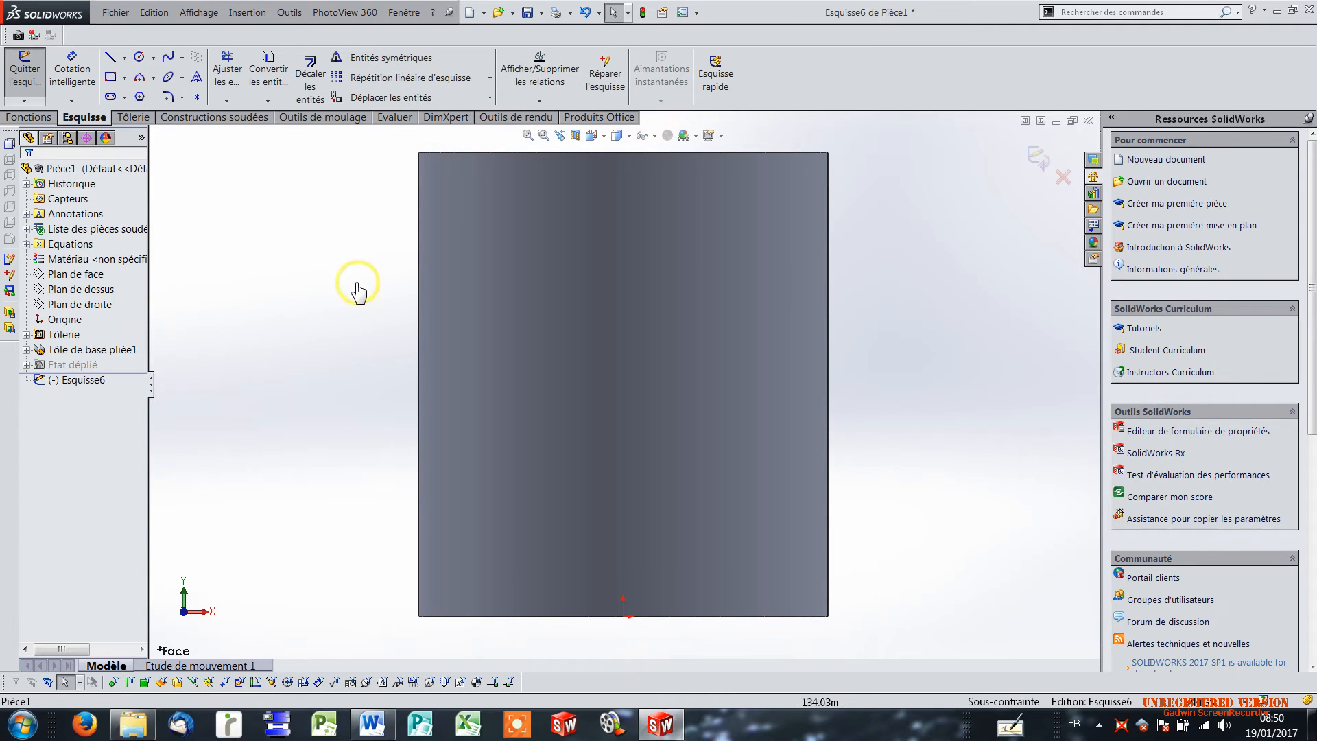
- Sketch a line about 214 mm long from the cylinder's upper-left corner, sloping down past its right side
click(109, 60)
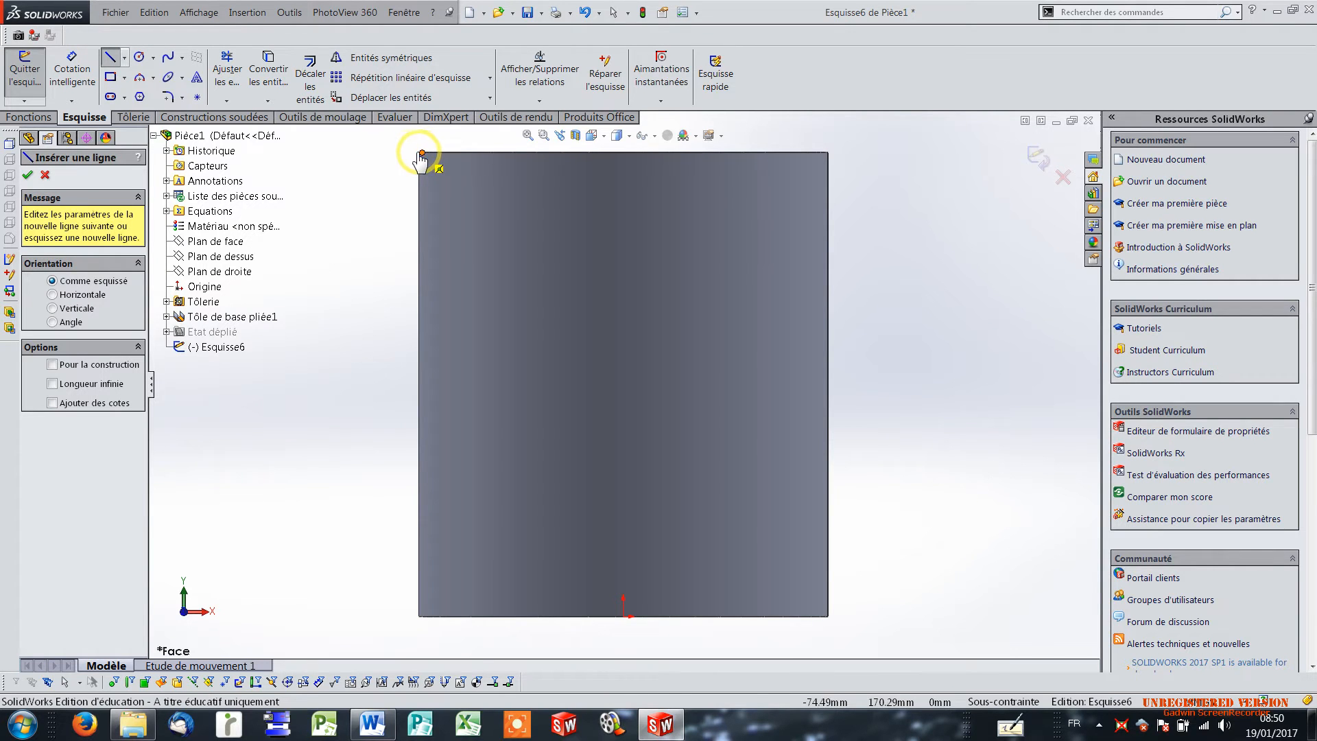
scroll(419, 154, up, 3)
scroll(498, 237, down, 8)
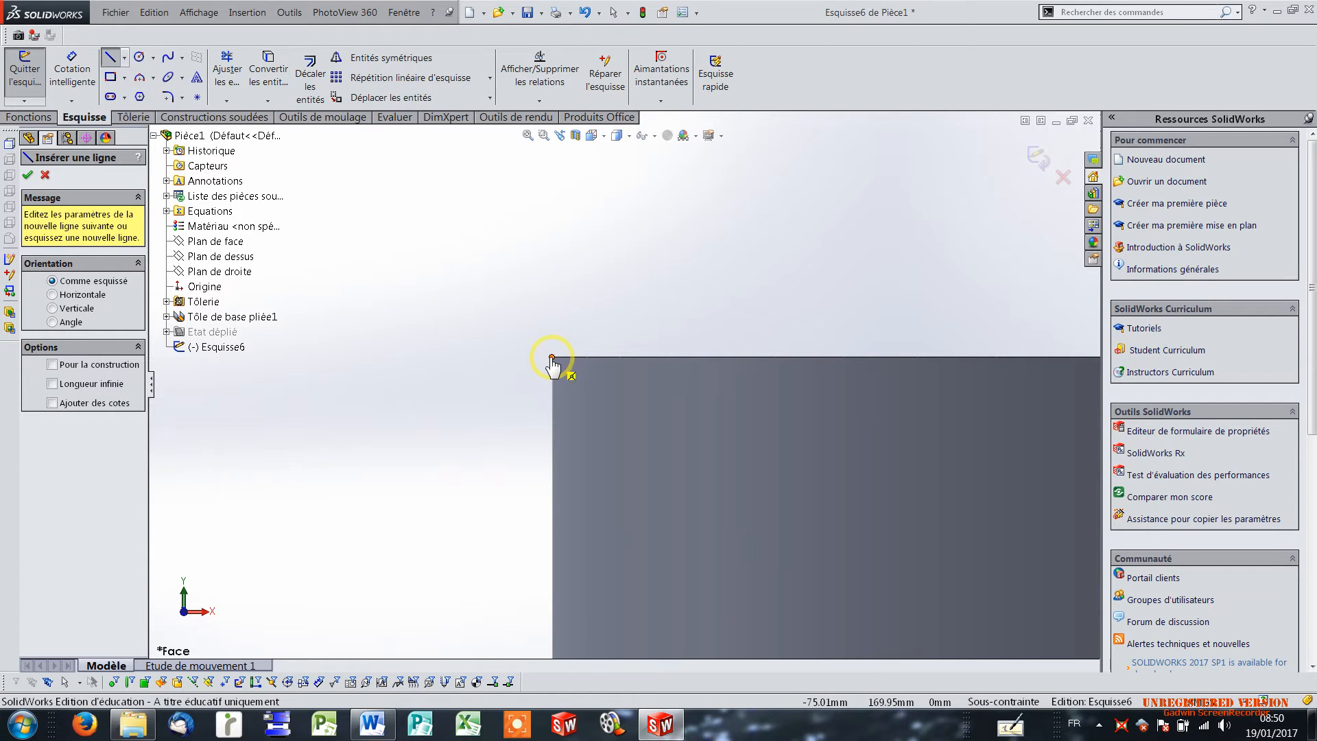
click(552, 357)
scroll(690, 353, up, 3)
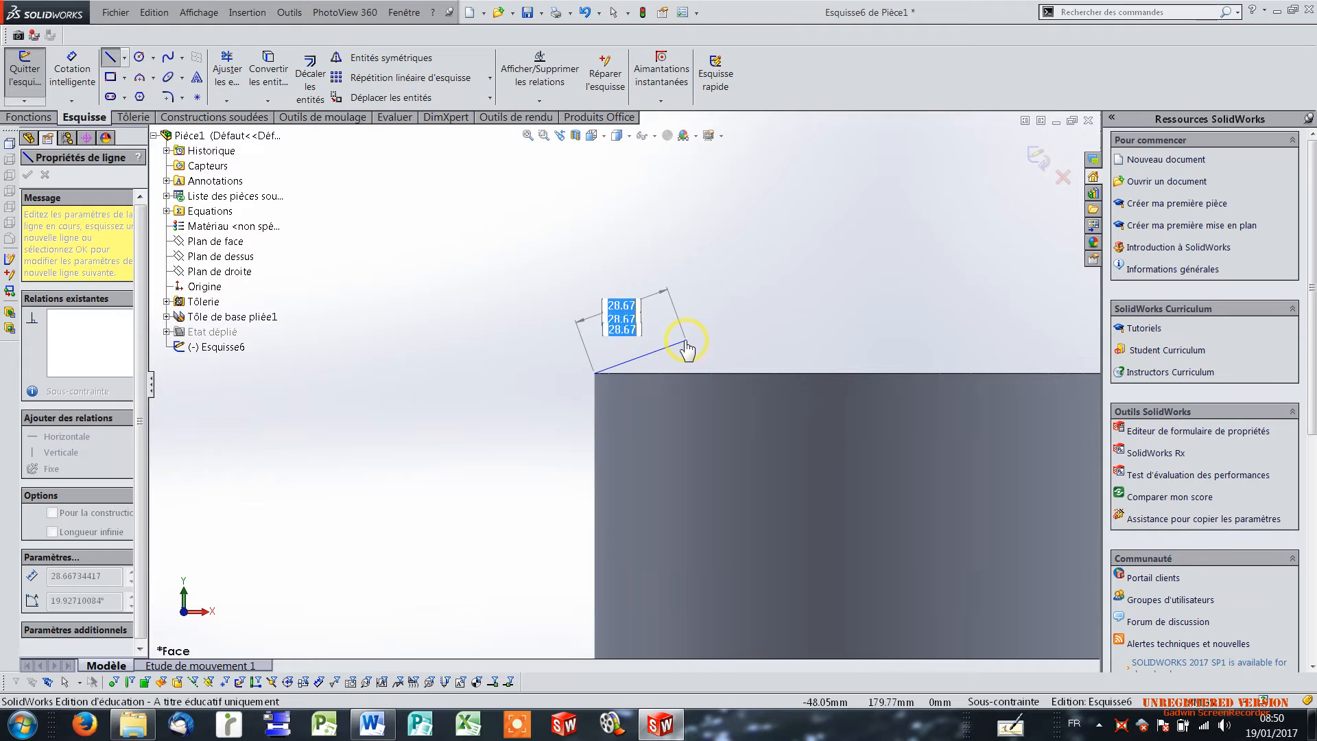
scroll(686, 350, up, 3)
scroll(823, 446, down, 4)
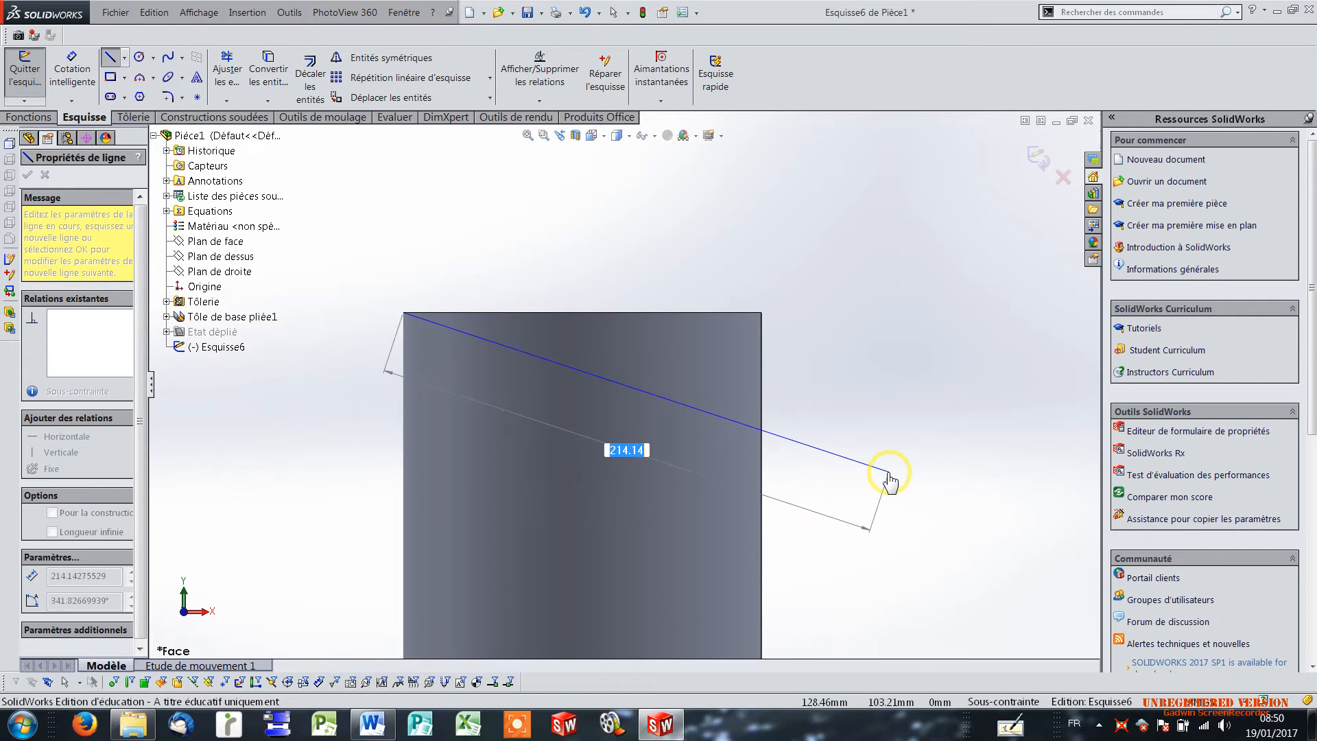
click(889, 472)
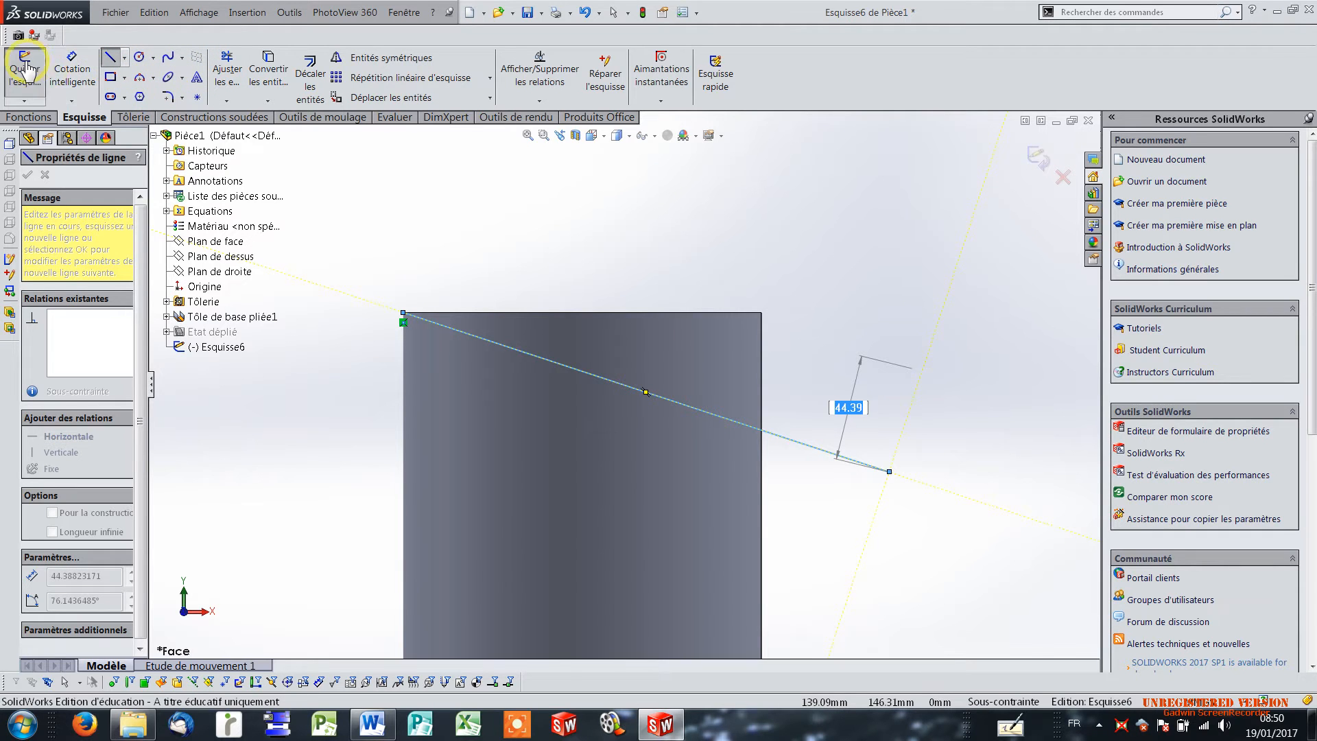
- Dimension the angle between the cylinder's top edge and the sloping line as 30°
click(71, 72)
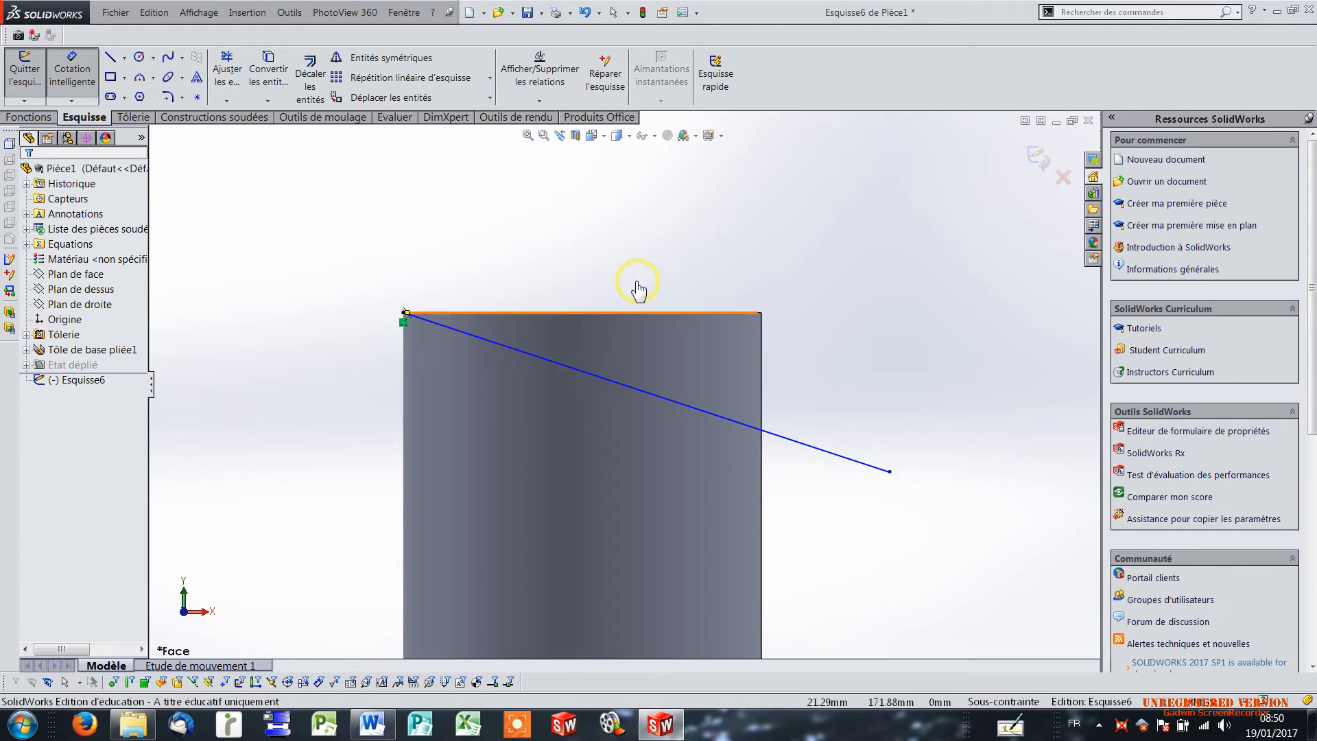
click(682, 319)
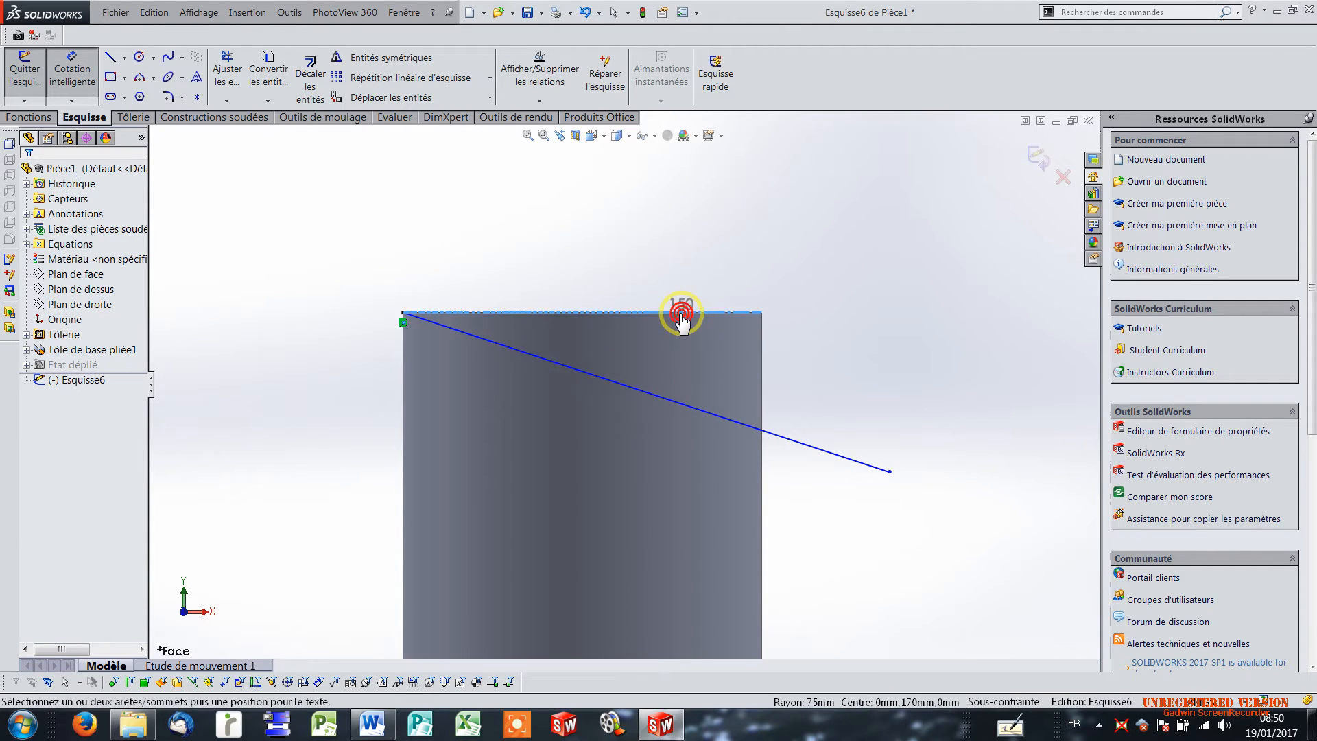
click(672, 409)
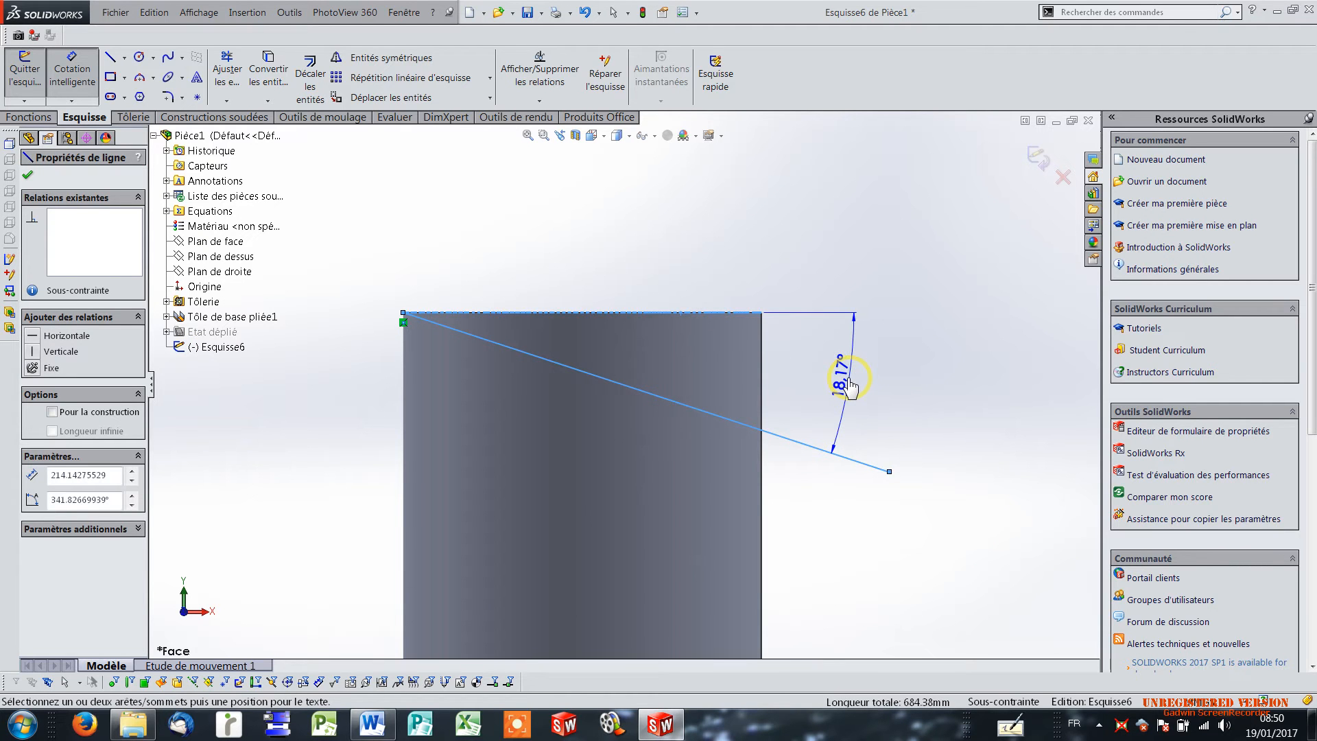
click(850, 384)
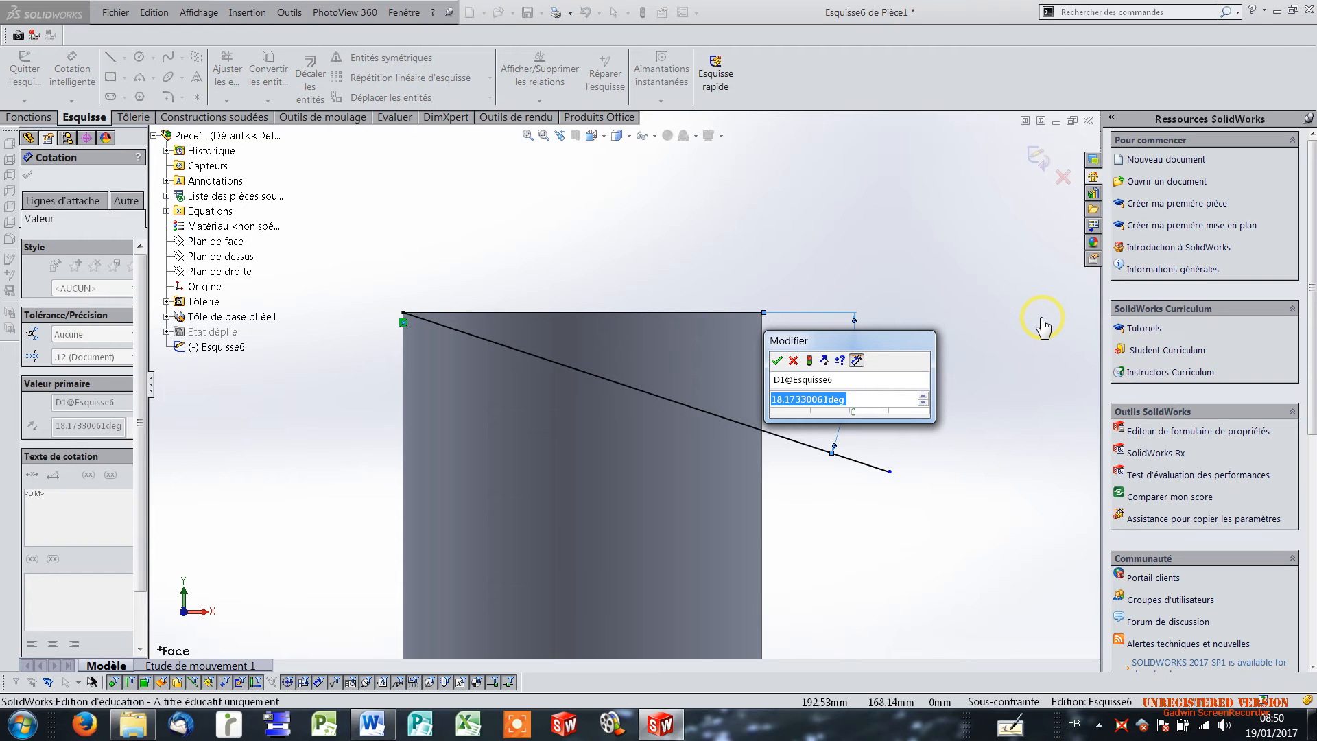
text(30)
key(Return)
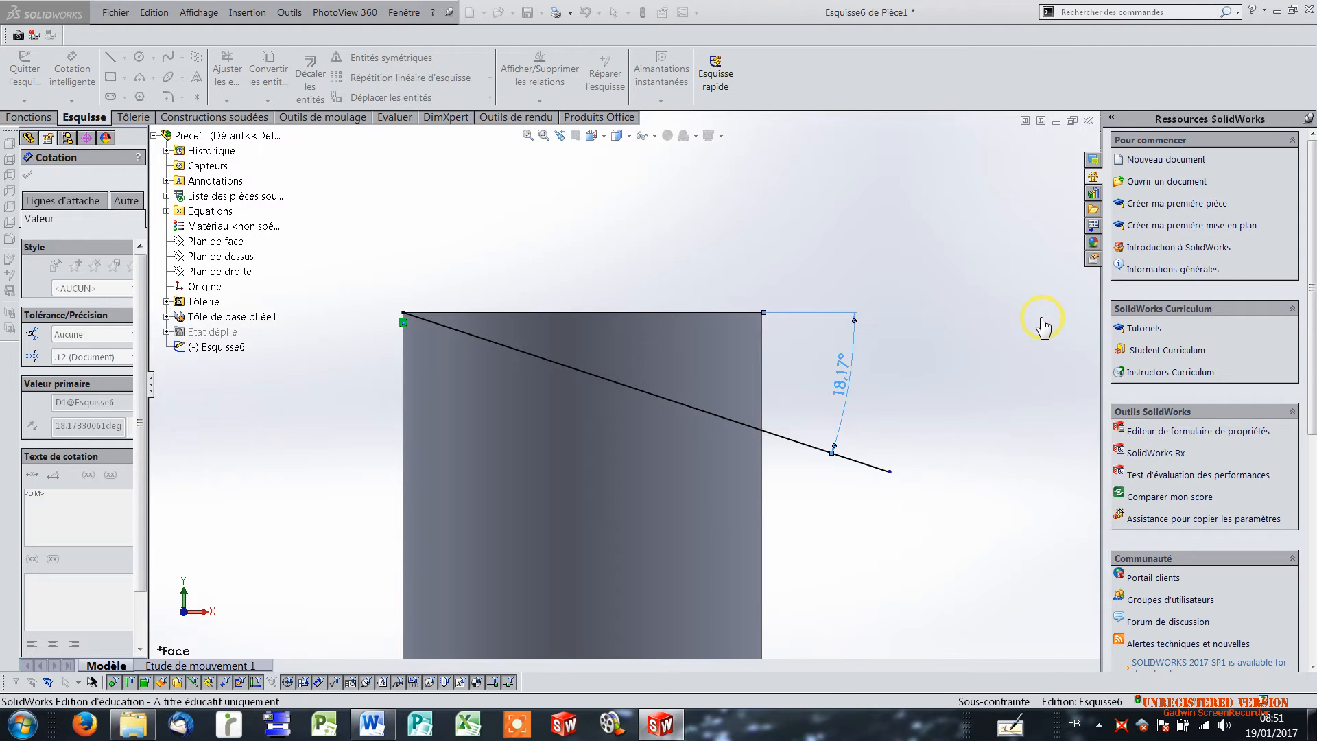
- Cut off the cylinder above the sloping line with an extruded cut through all in both directions, with the normal cut option enabled
scroll(824, 412, up, 3)
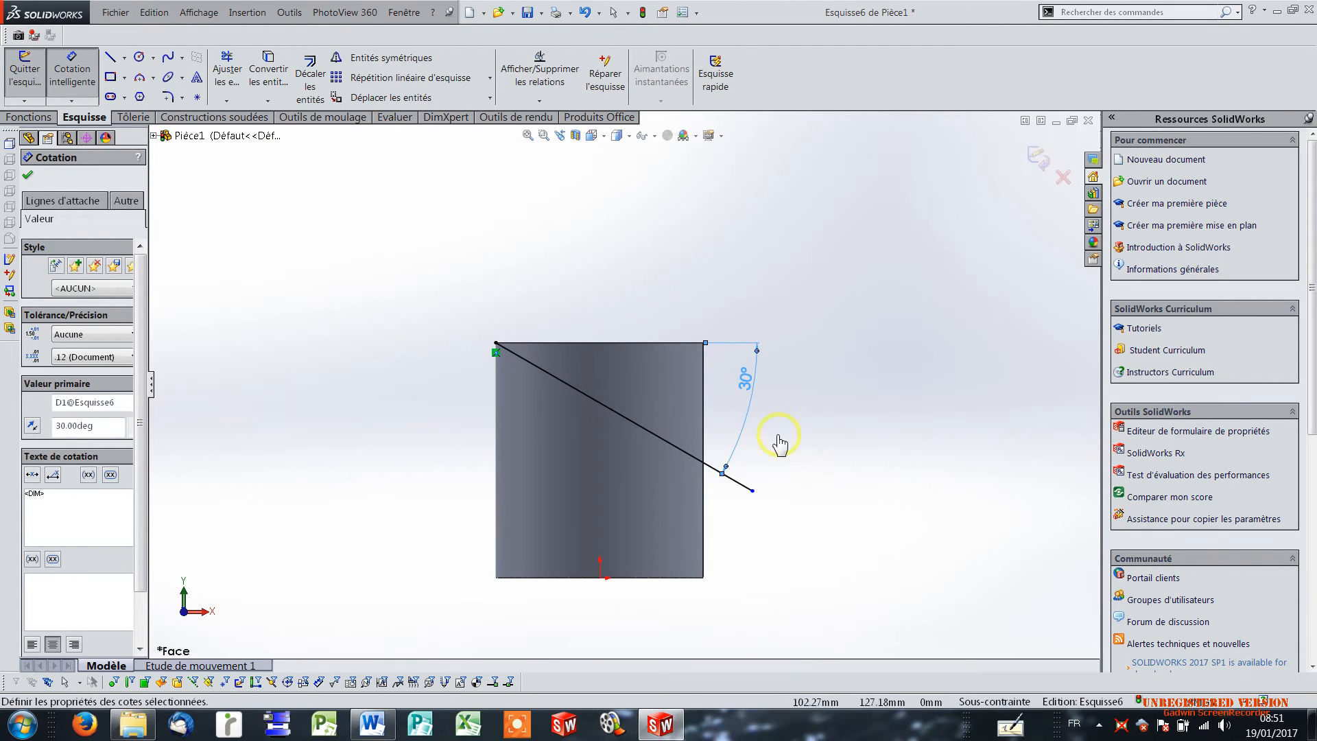
click(23, 122)
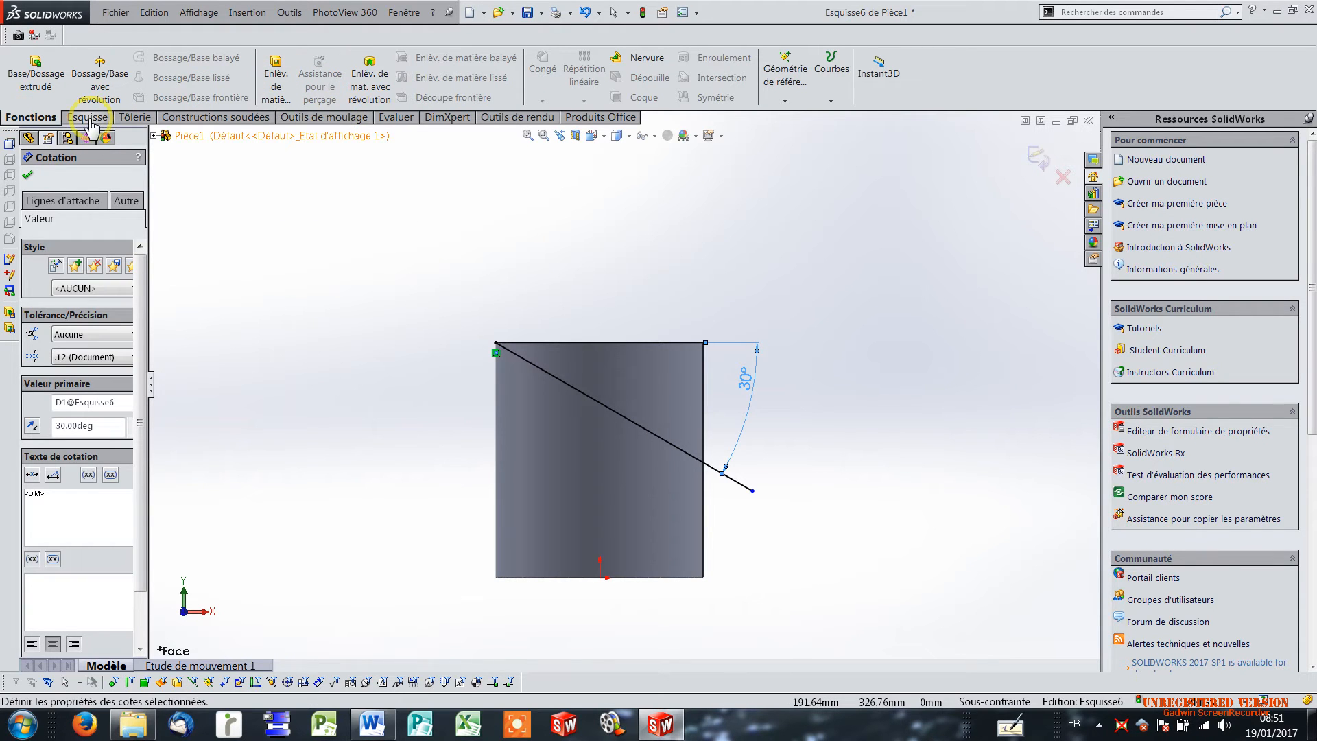
click(274, 72)
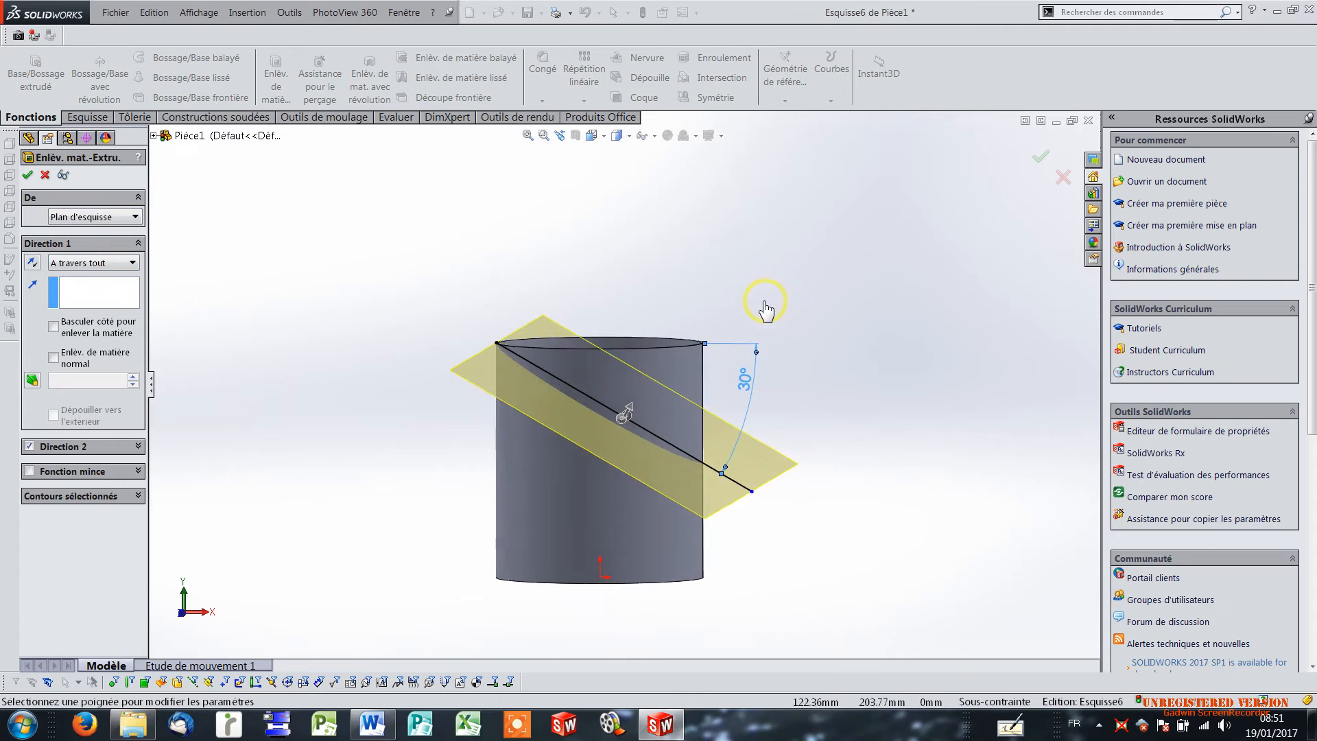
middle_drag(756, 320, 771, 337)
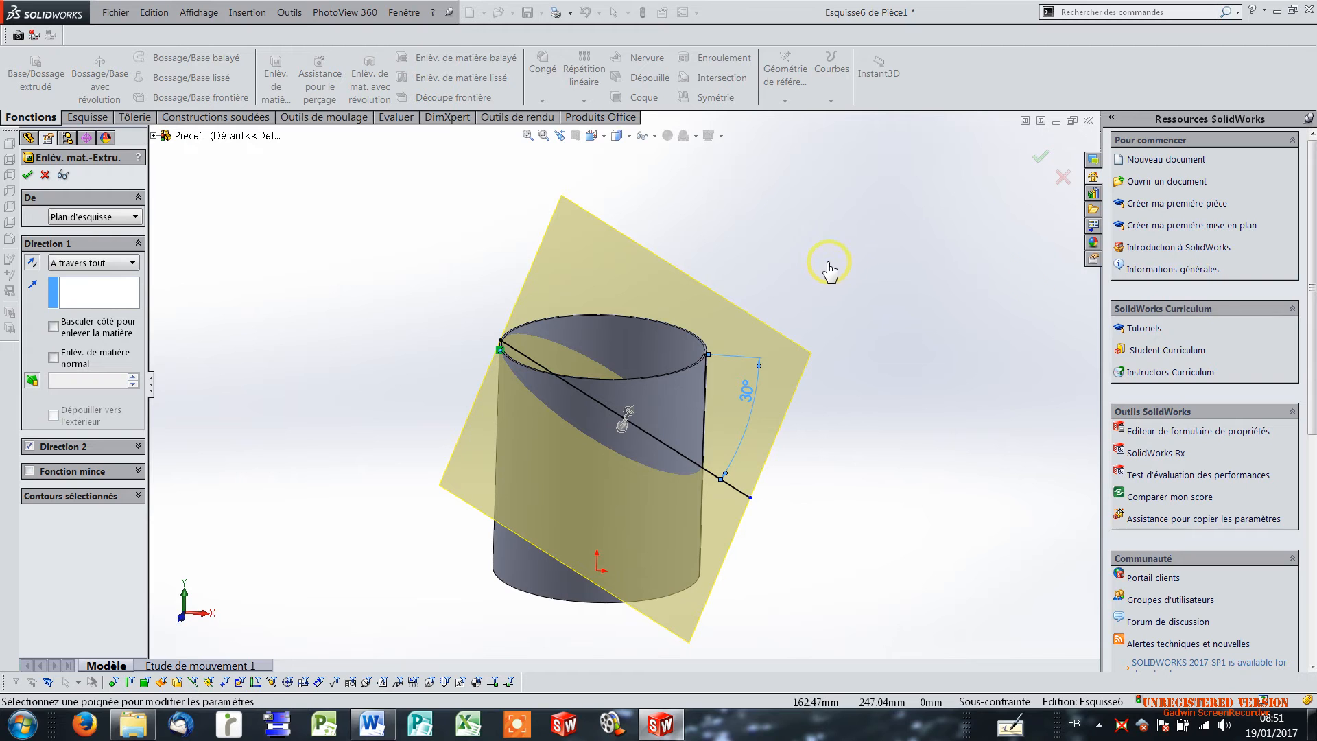
click(53, 357)
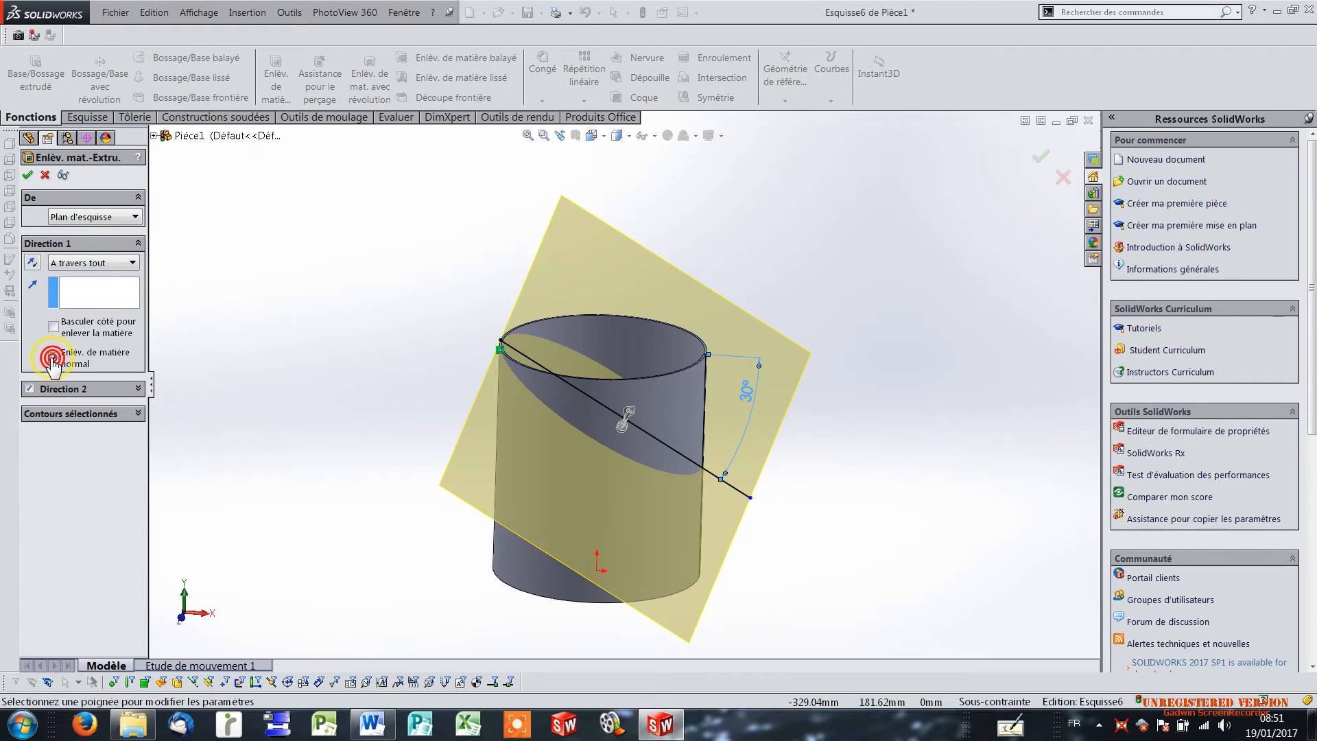
click(53, 359)
mouse_move(814, 383)
middle_down()
mouse_move(808, 345)
mouse_move(801, 360)
mouse_move(814, 358)
middle_up()
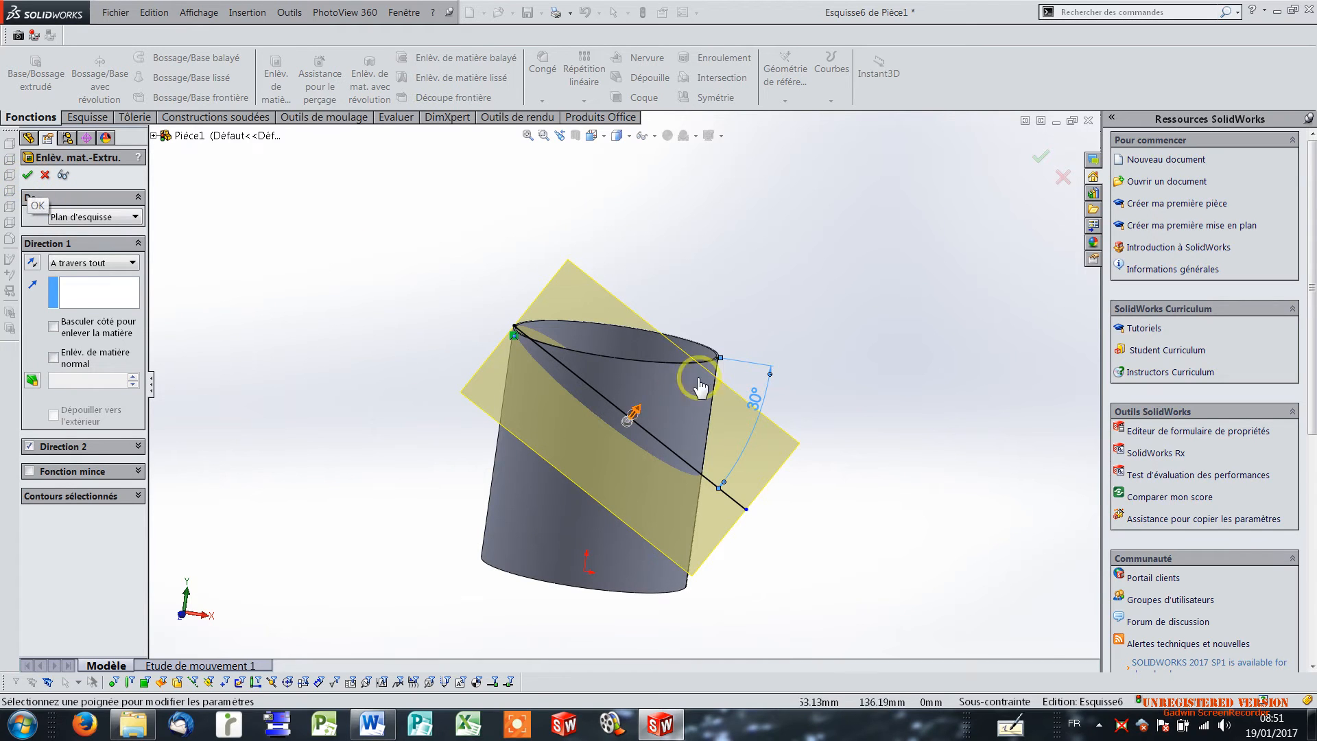
click(52, 357)
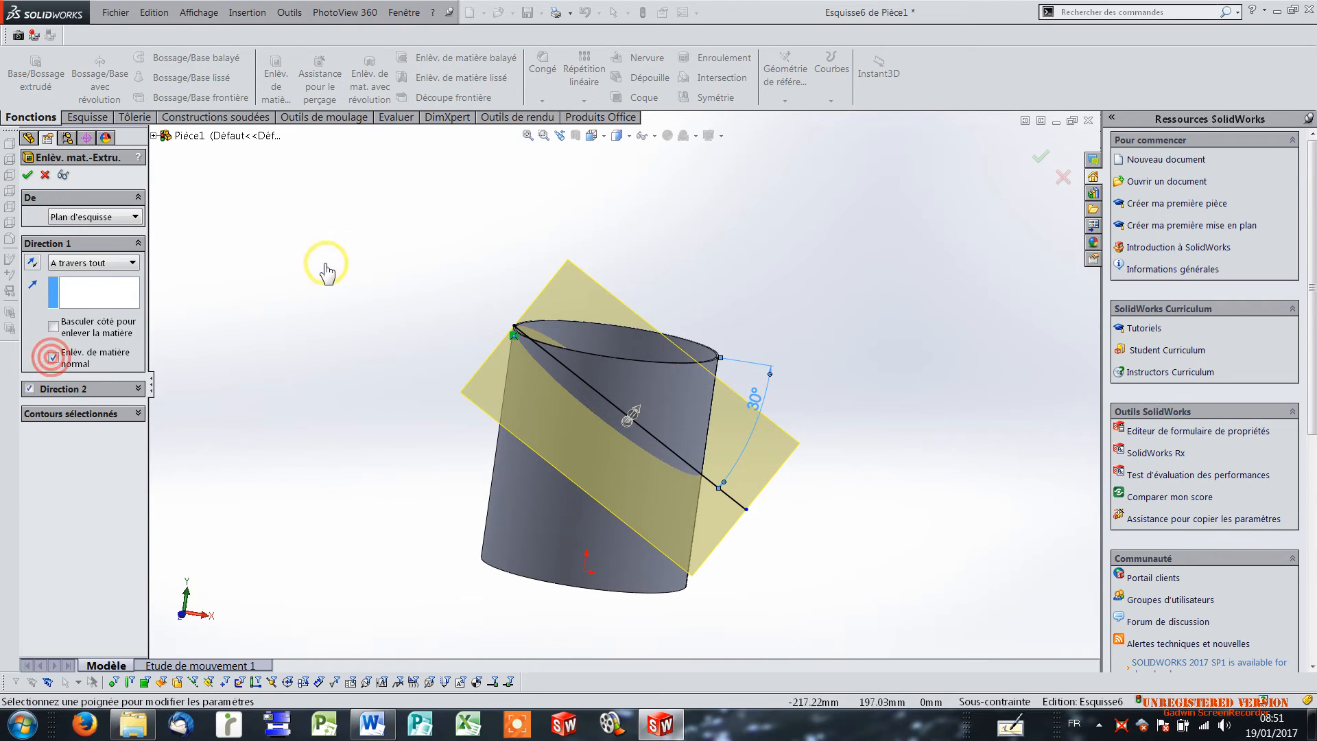
click(27, 175)
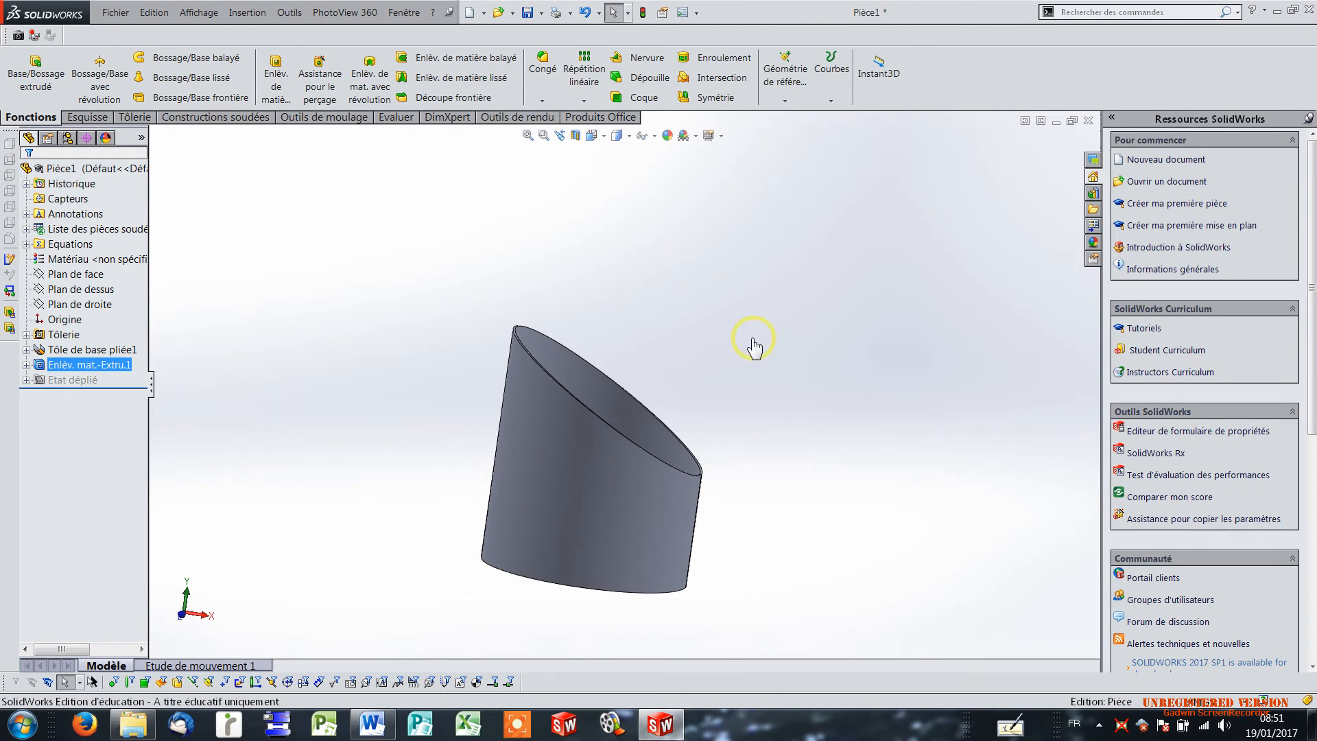
- Examine the slanted cut edge of the cylinder up close at its high and low ends, in front and tilted views
click(598, 138)
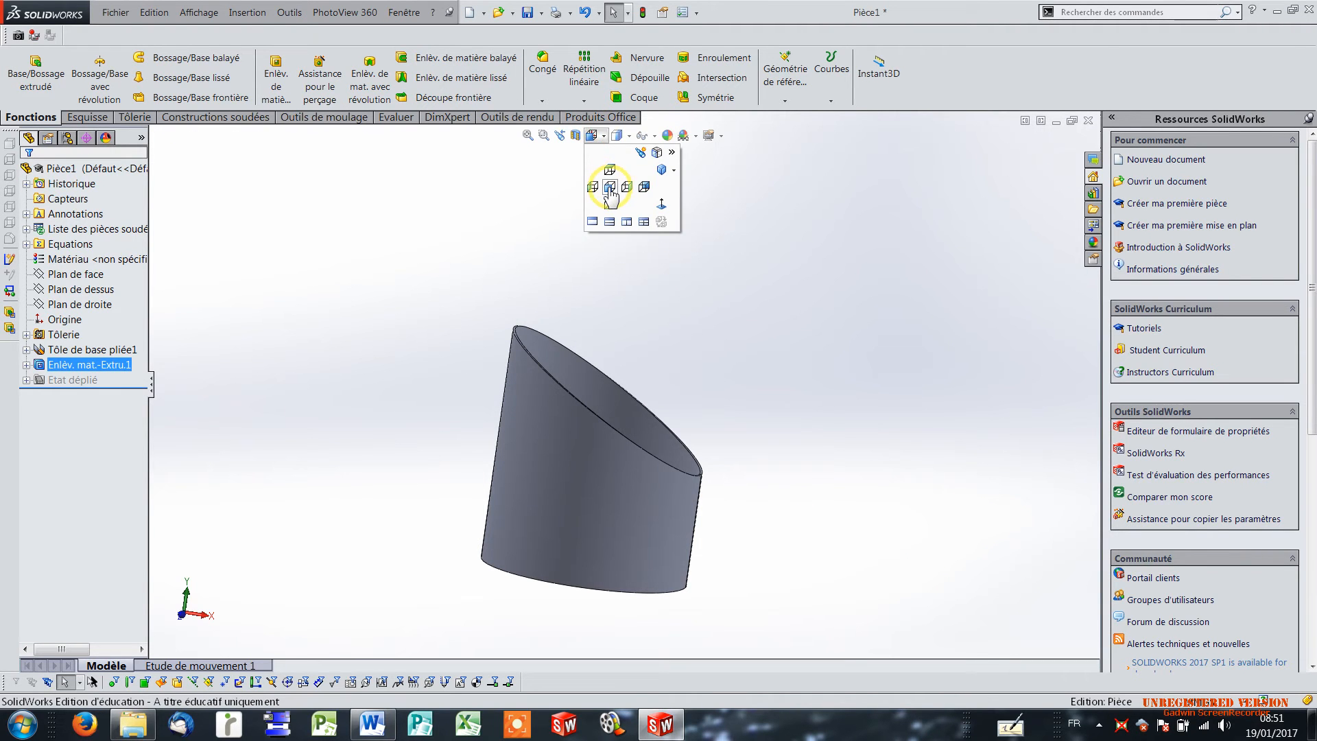
click(606, 181)
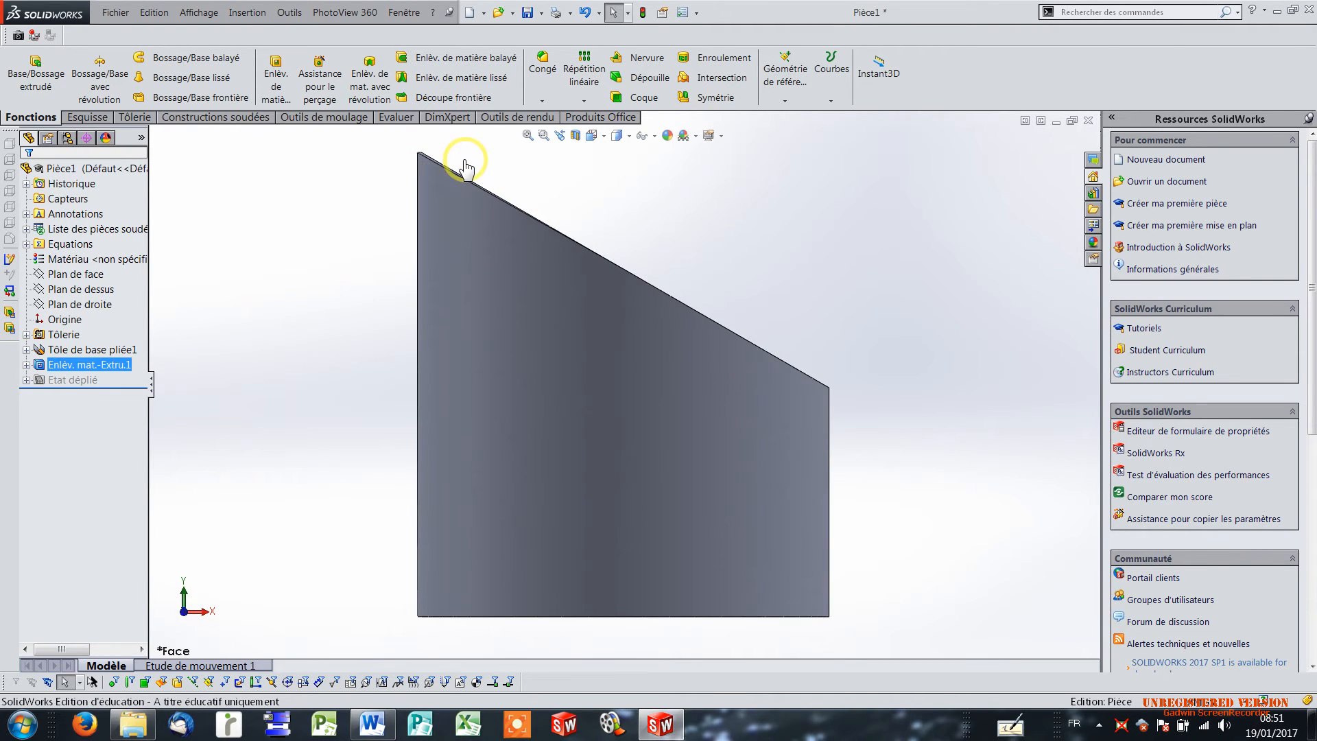
scroll(439, 171, down, 3)
scroll(420, 183, down, 3)
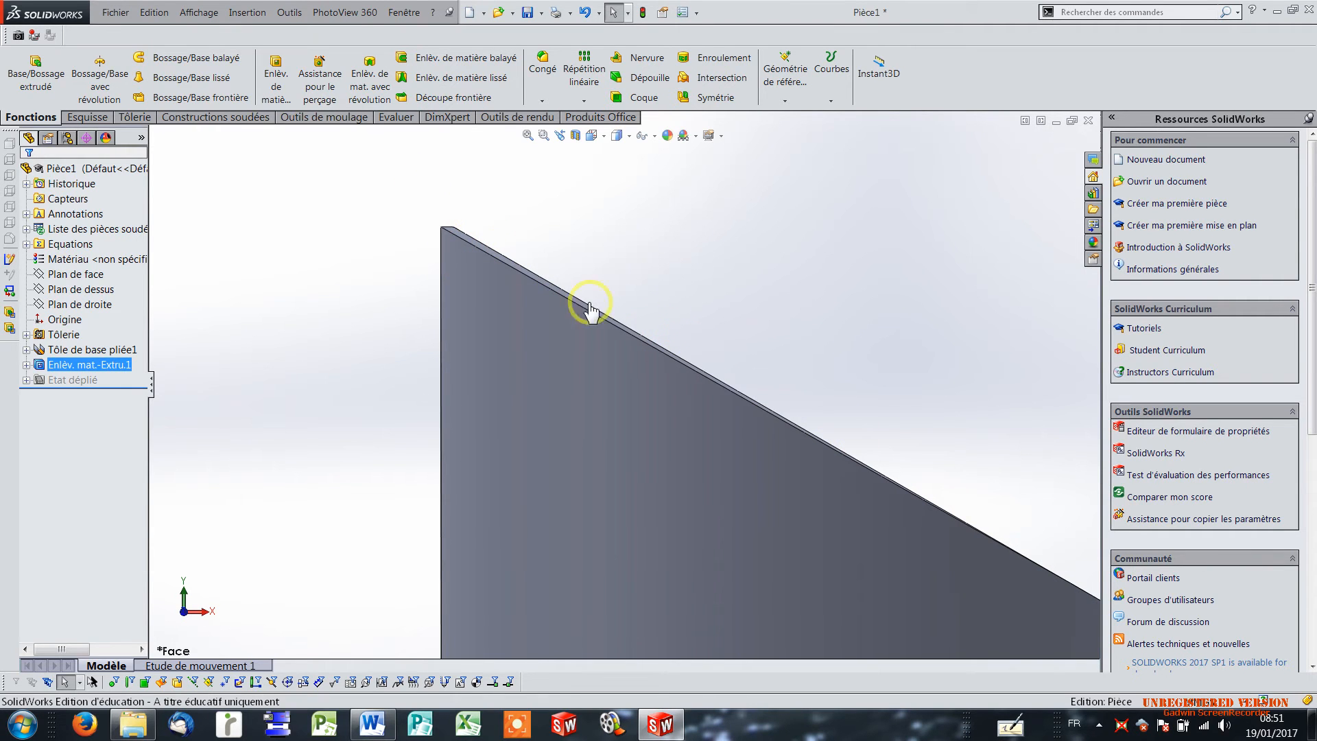
scroll(865, 502, up, 1)
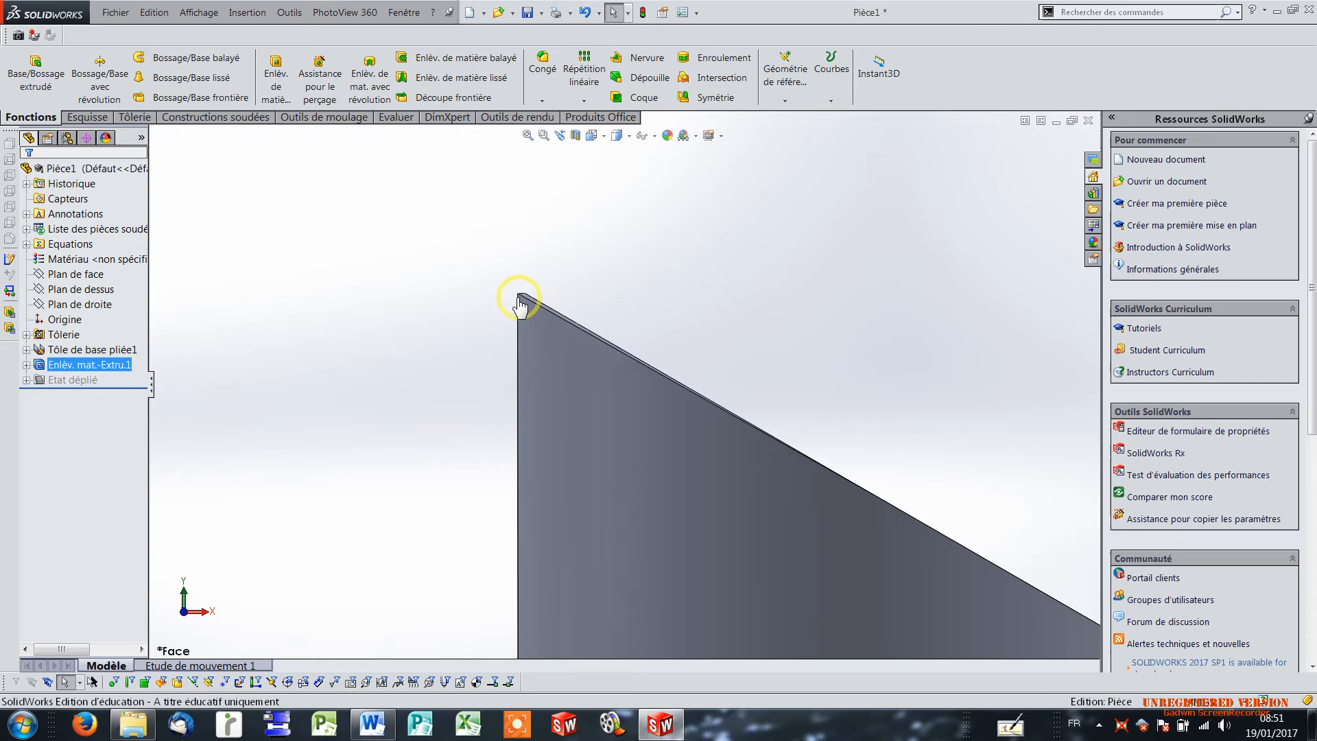
scroll(949, 566, down, 5)
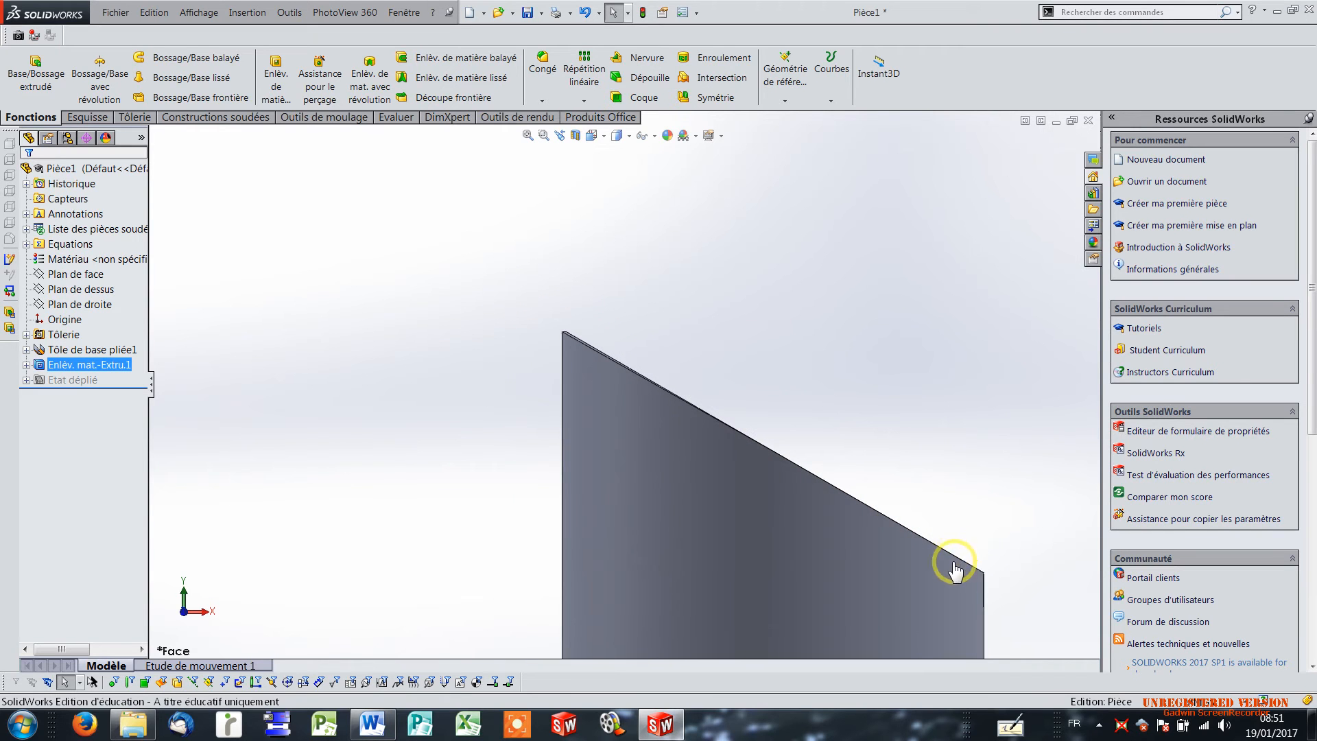
scroll(950, 573, up, 3)
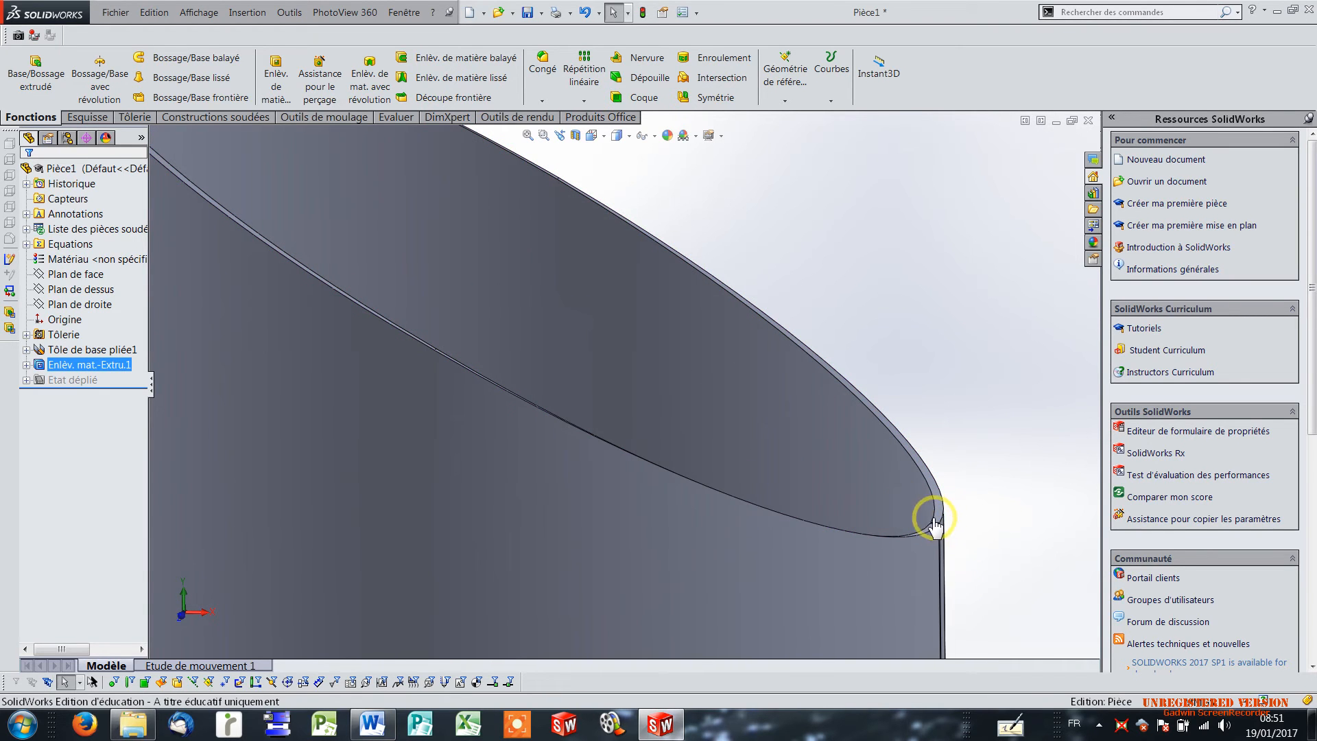
scroll(999, 547, up, 3)
scroll(803, 353, up, 3)
mouse_move(803, 422)
middle_down()
mouse_move(853, 452)
mouse_move(819, 422)
middle_up()
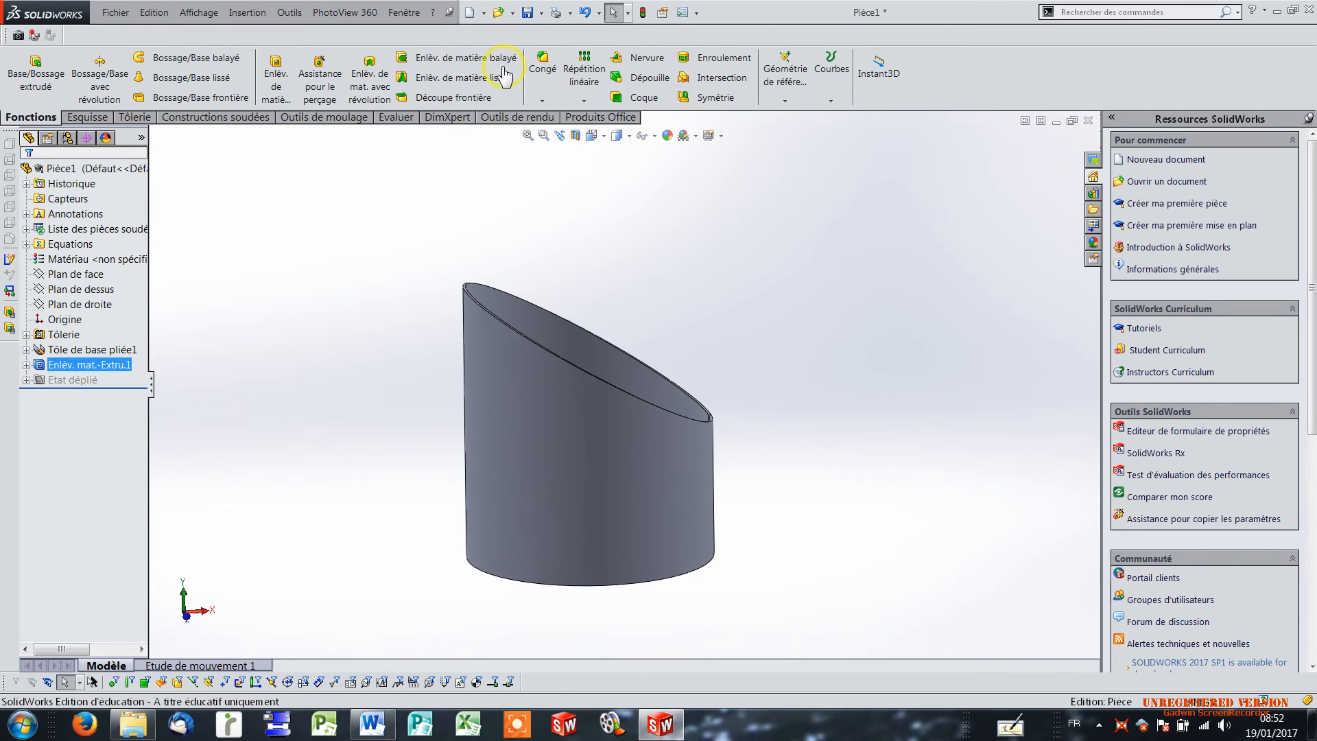
click(592, 137)
click(609, 185)
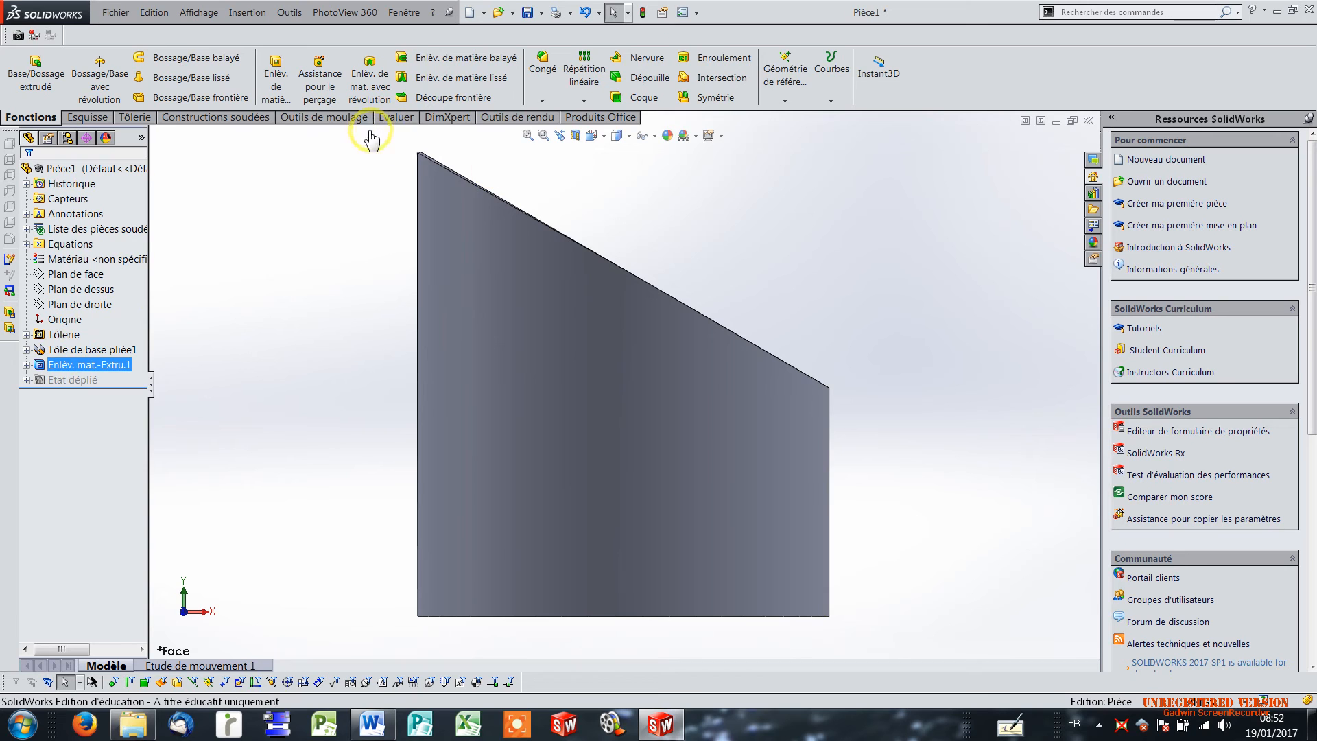
- Edit the extruded cut feature and disable its normal cut option
ctrl+click(78, 380)
right_click(78, 372)
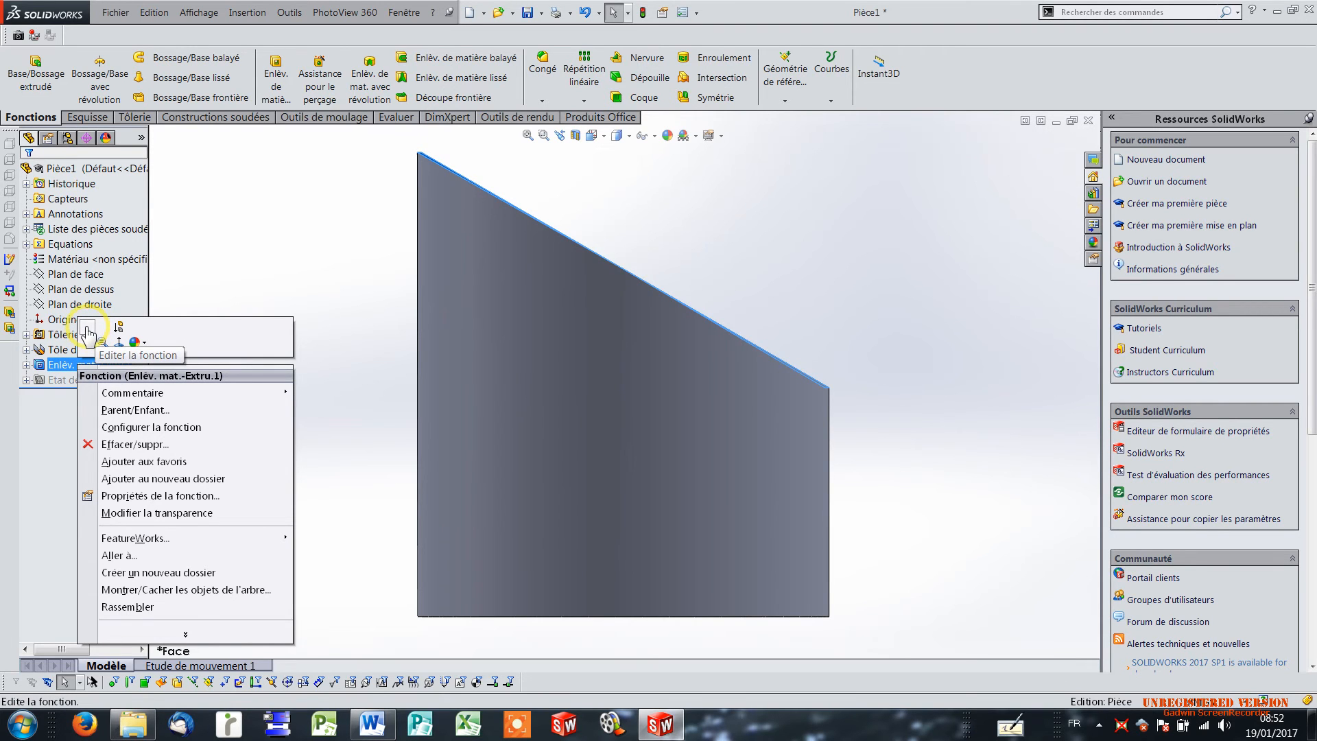
click(87, 332)
click(54, 357)
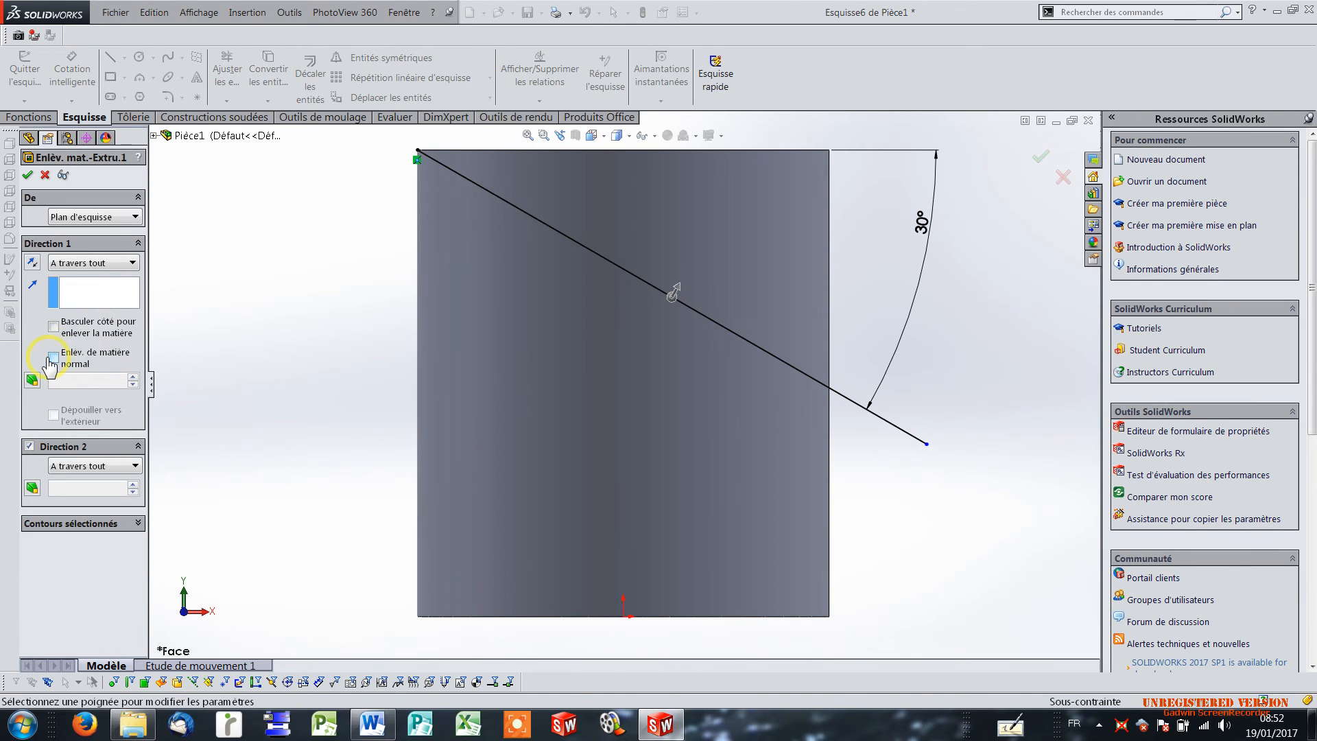
click(28, 175)
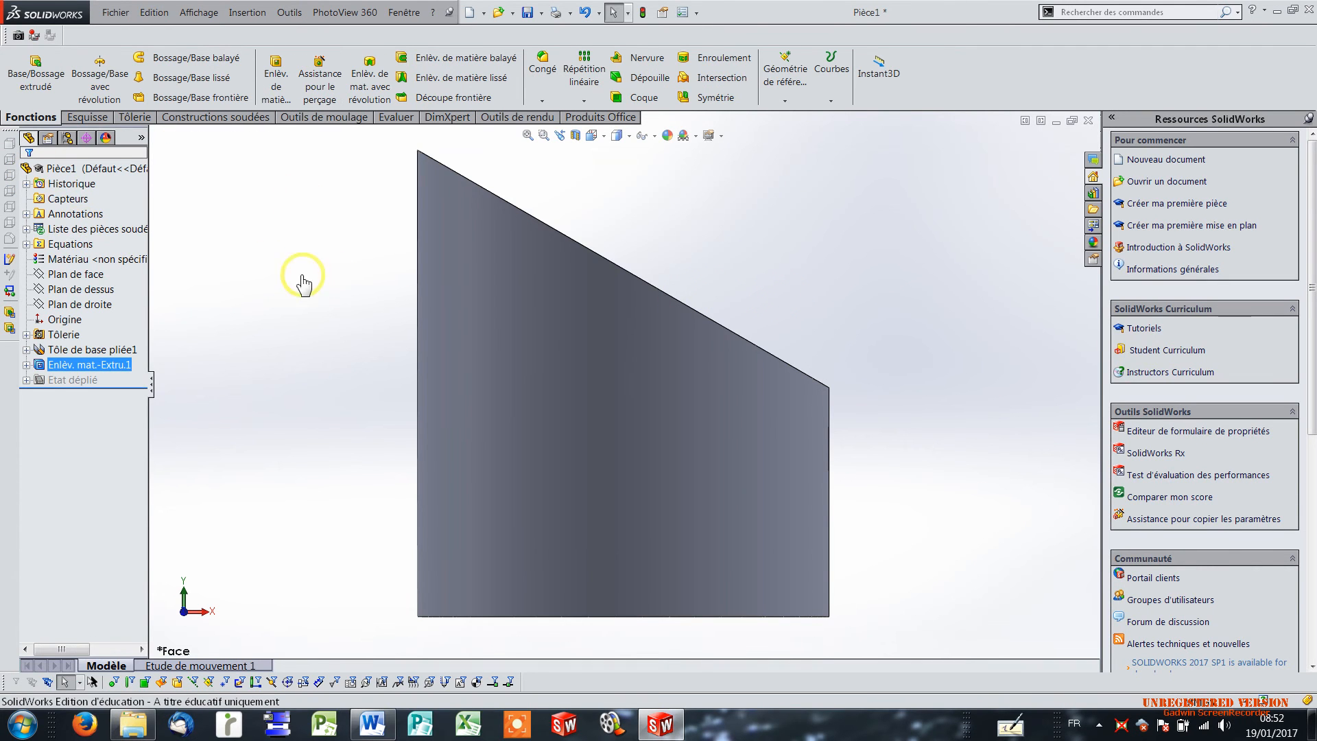
- Examine the slanted cut edge at the cylinder's high and low ends in the front view, with normal cut disabled
scroll(419, 159, up, 2)
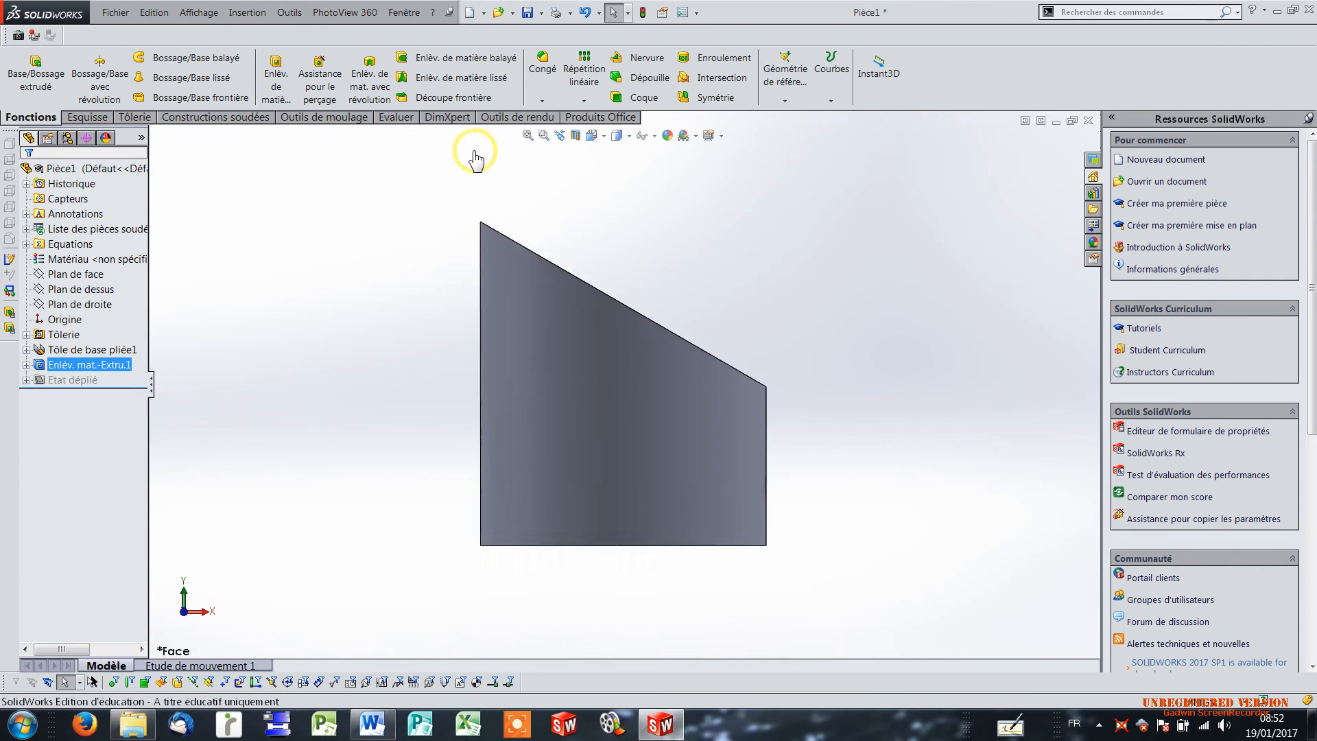
scroll(528, 297, down, 4)
scroll(498, 248, down, 1)
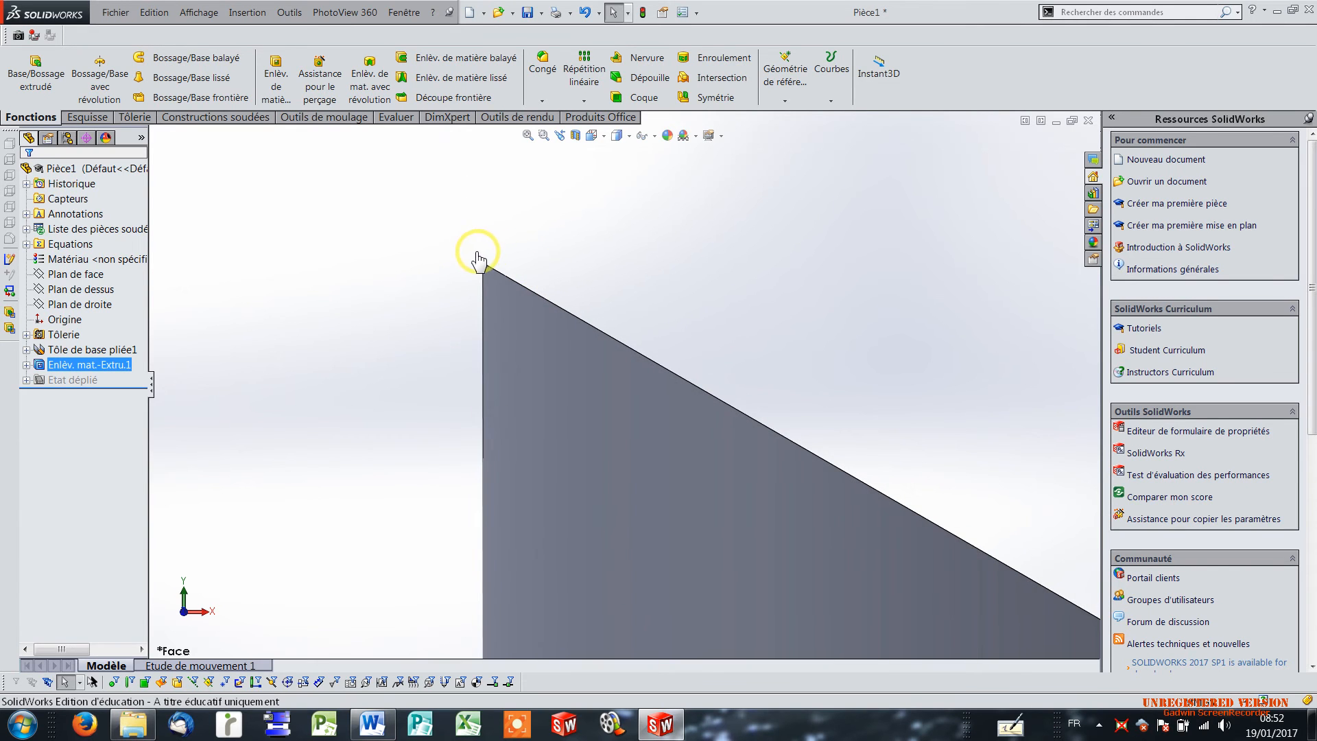
scroll(907, 426, up, 3)
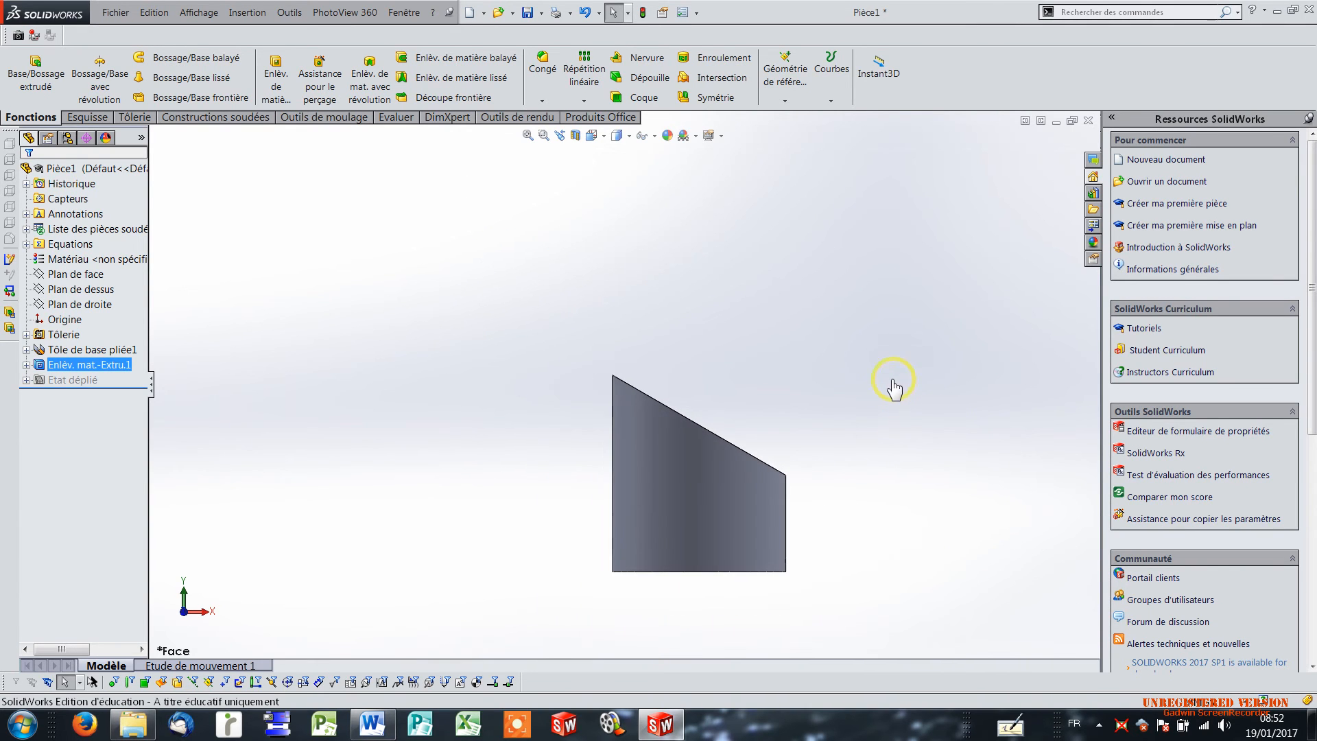
scroll(788, 499, down, 3)
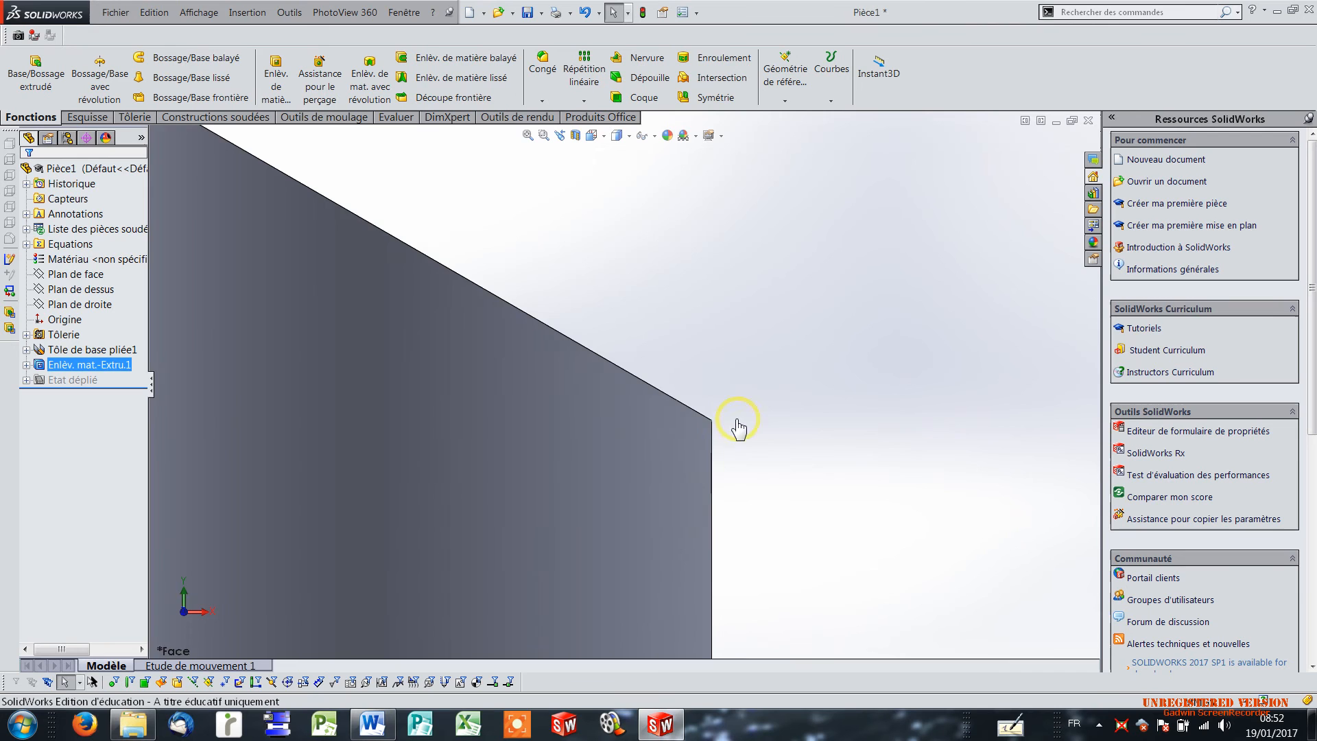
scroll(720, 463, up, 4)
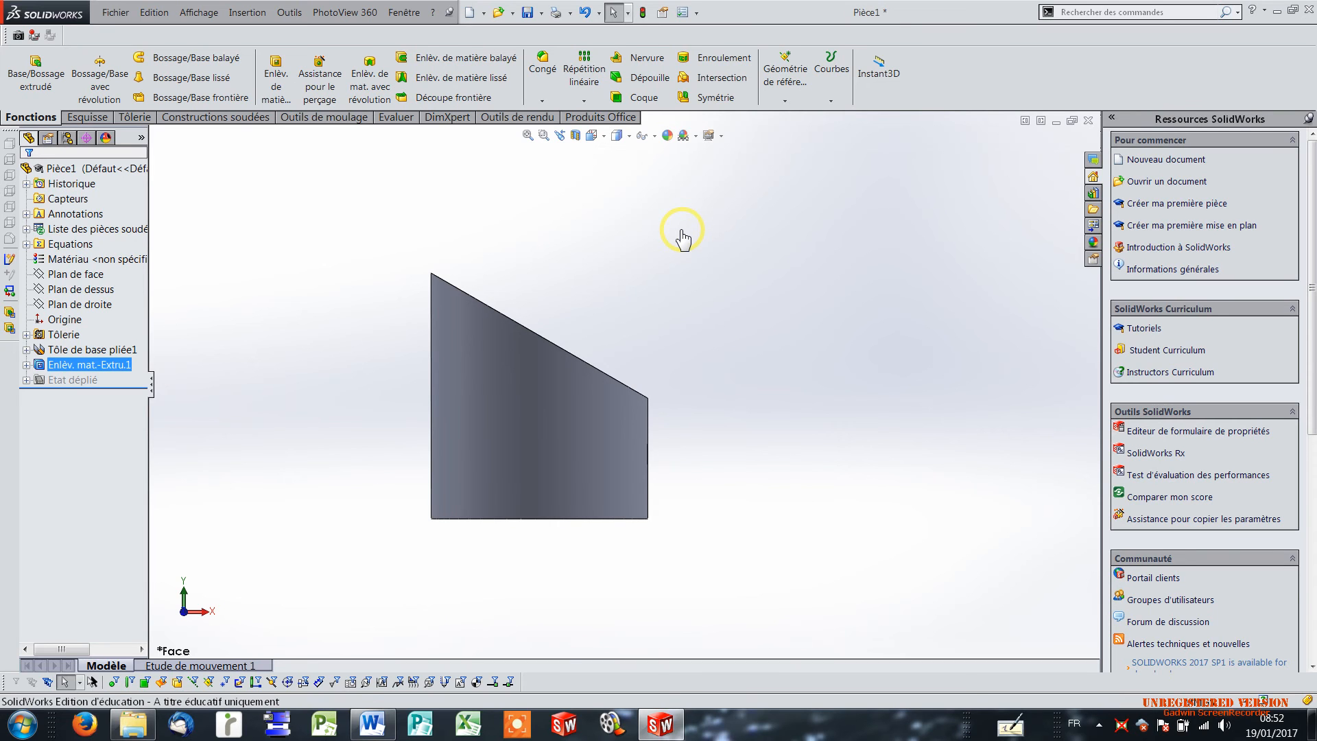
- Save the part as cyl1 in the inner A4 folder under U22 M057 FAO, Séquence 1 Maitriser un logiciel de FAO
click(526, 17)
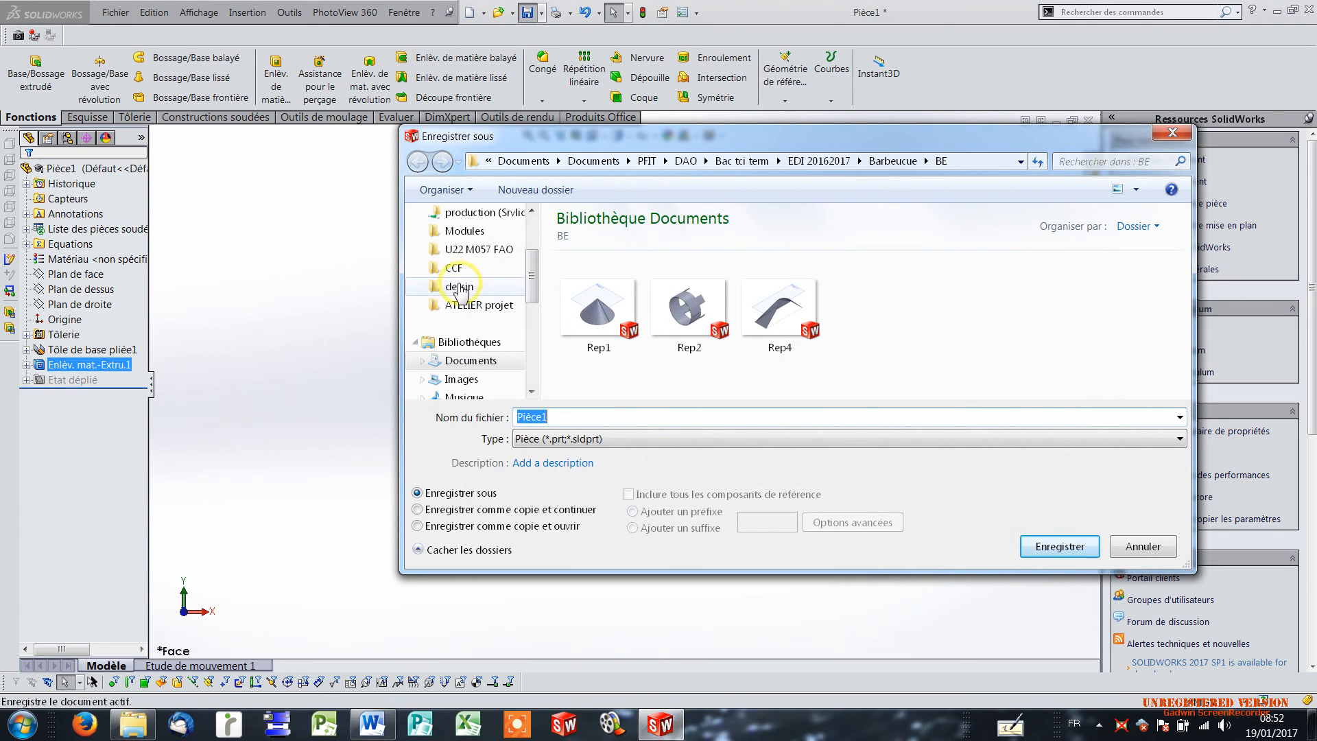
click(480, 249)
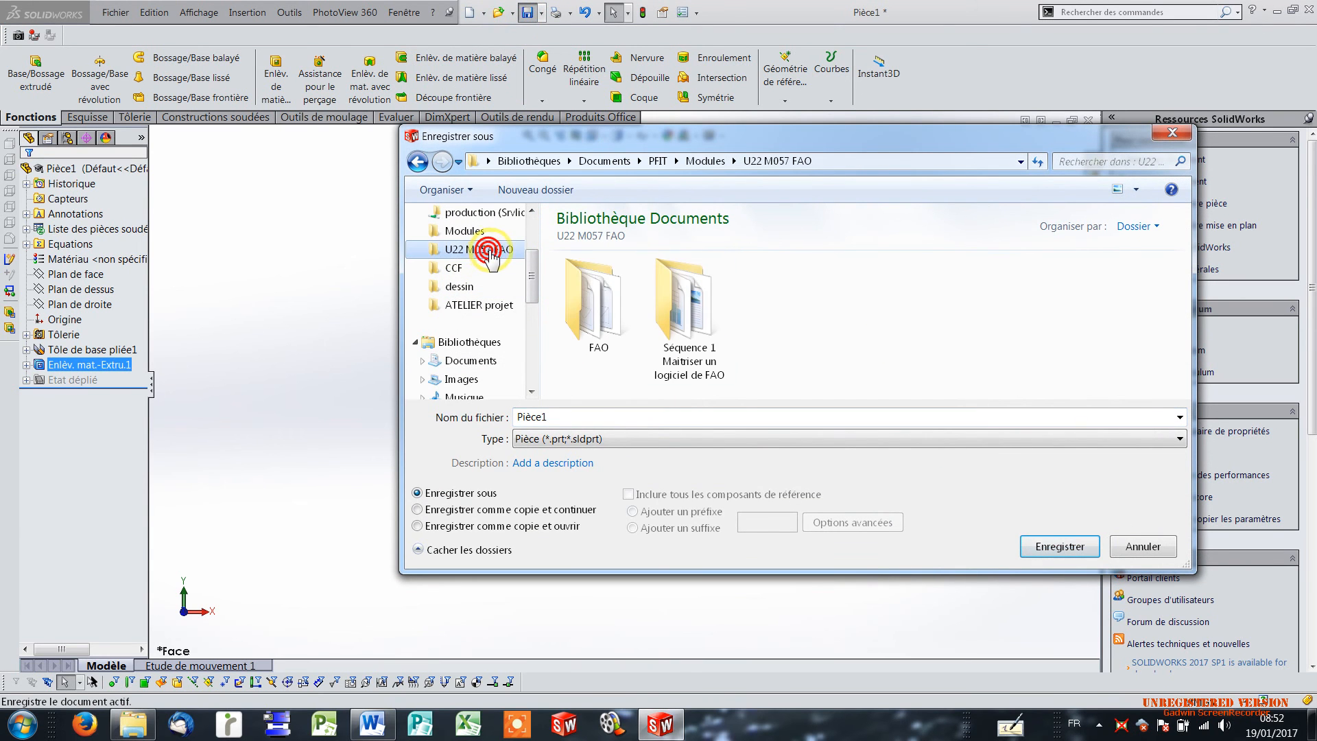
click(587, 301)
double_click(686, 302)
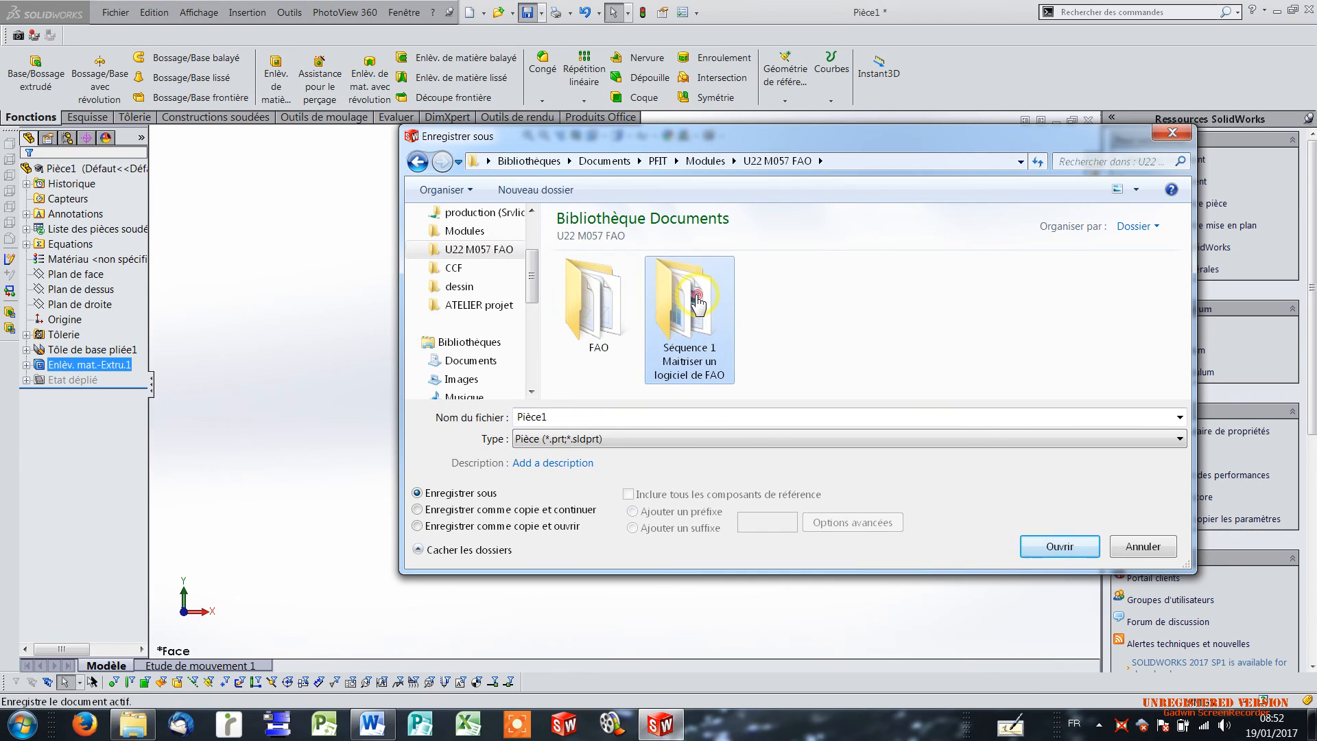
click(882, 307)
double_click(883, 306)
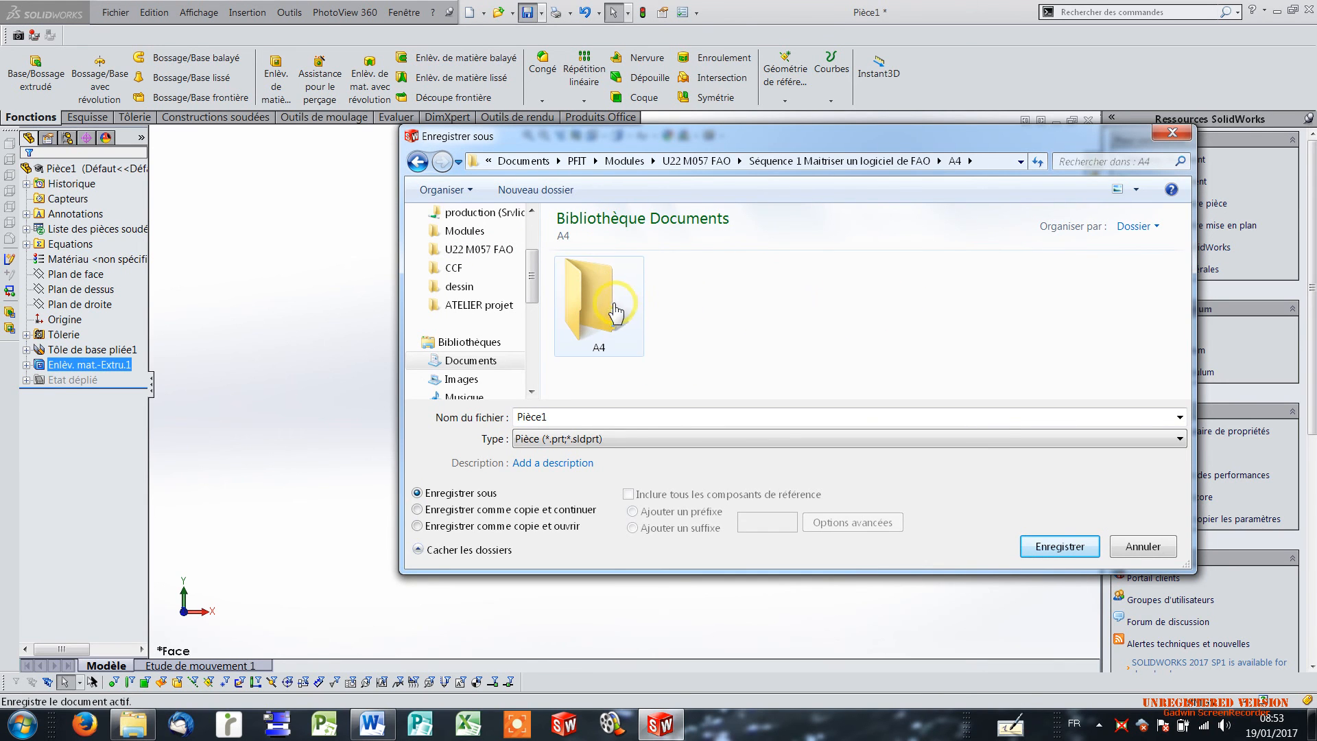
double_click(590, 303)
double_click(561, 417)
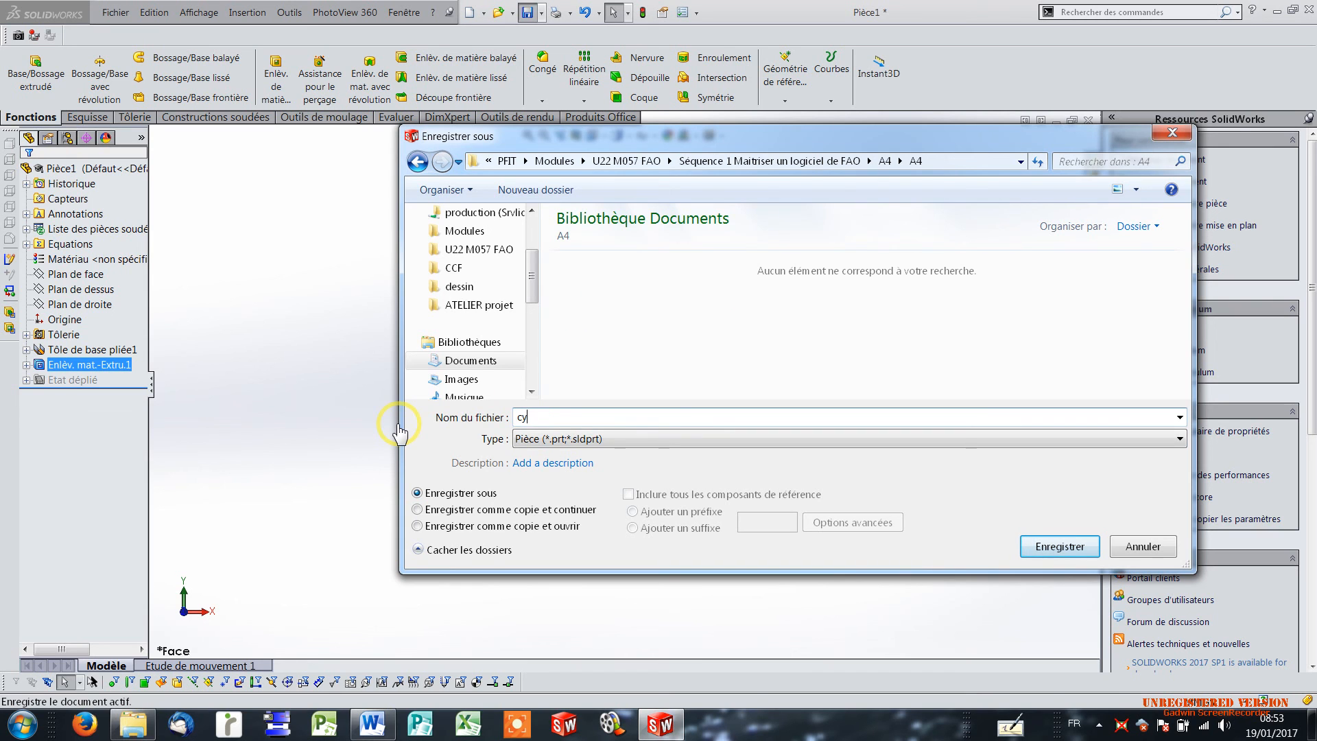
text(cyl1)
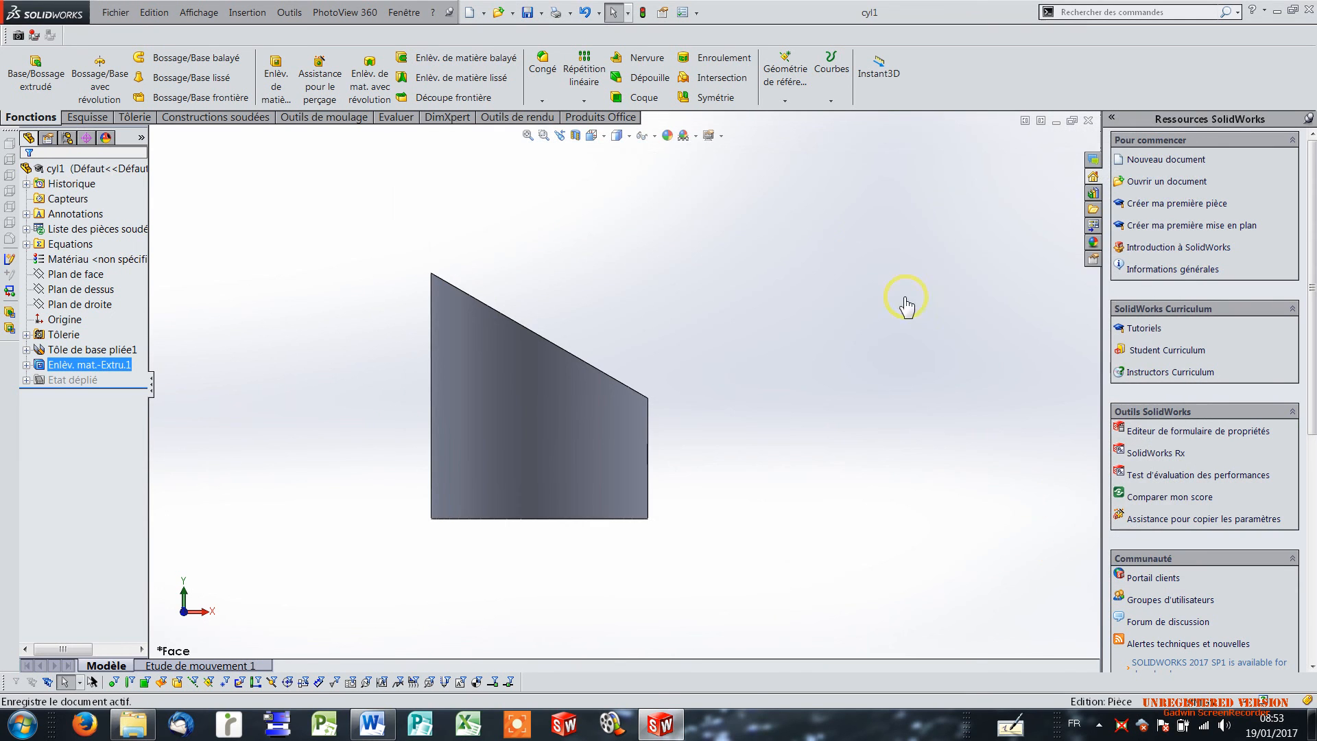
- Flatten the sheet-metal cylinder to inspect its unrolled shape, and return it to the folded state
click(135, 118)
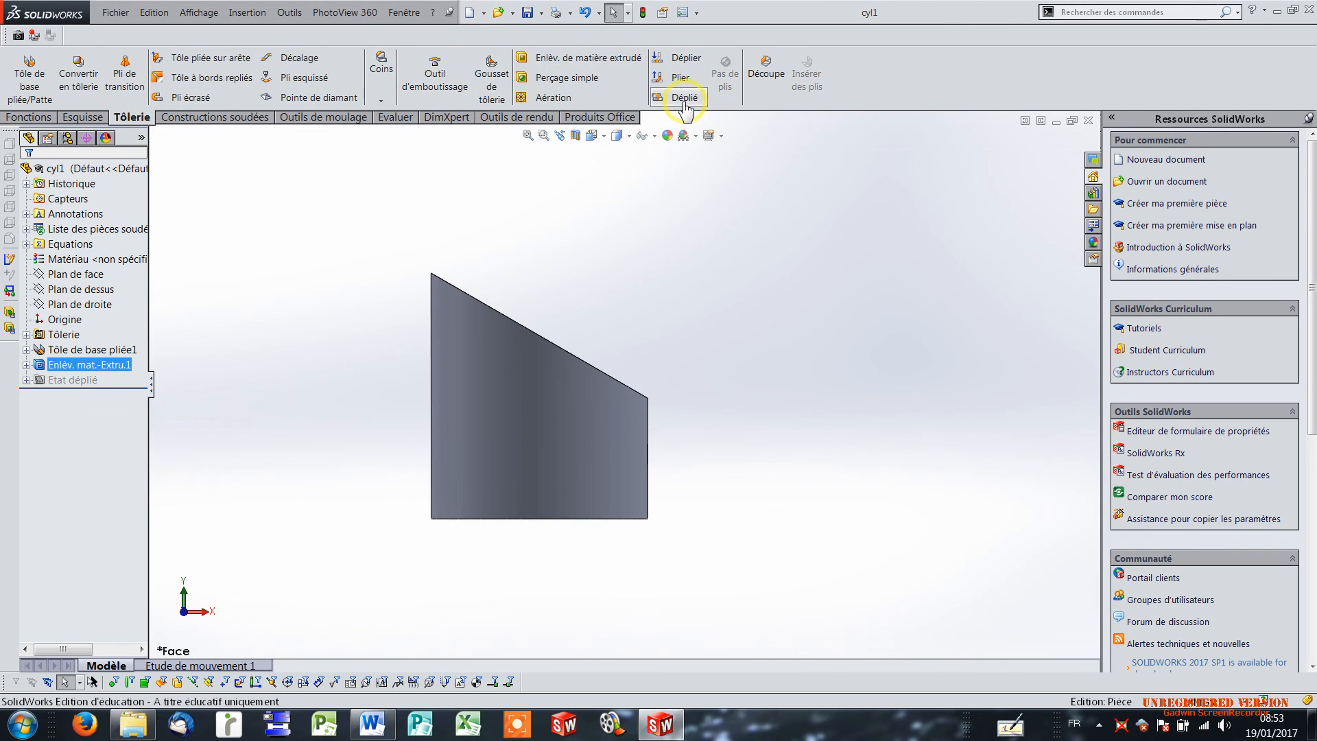
click(682, 97)
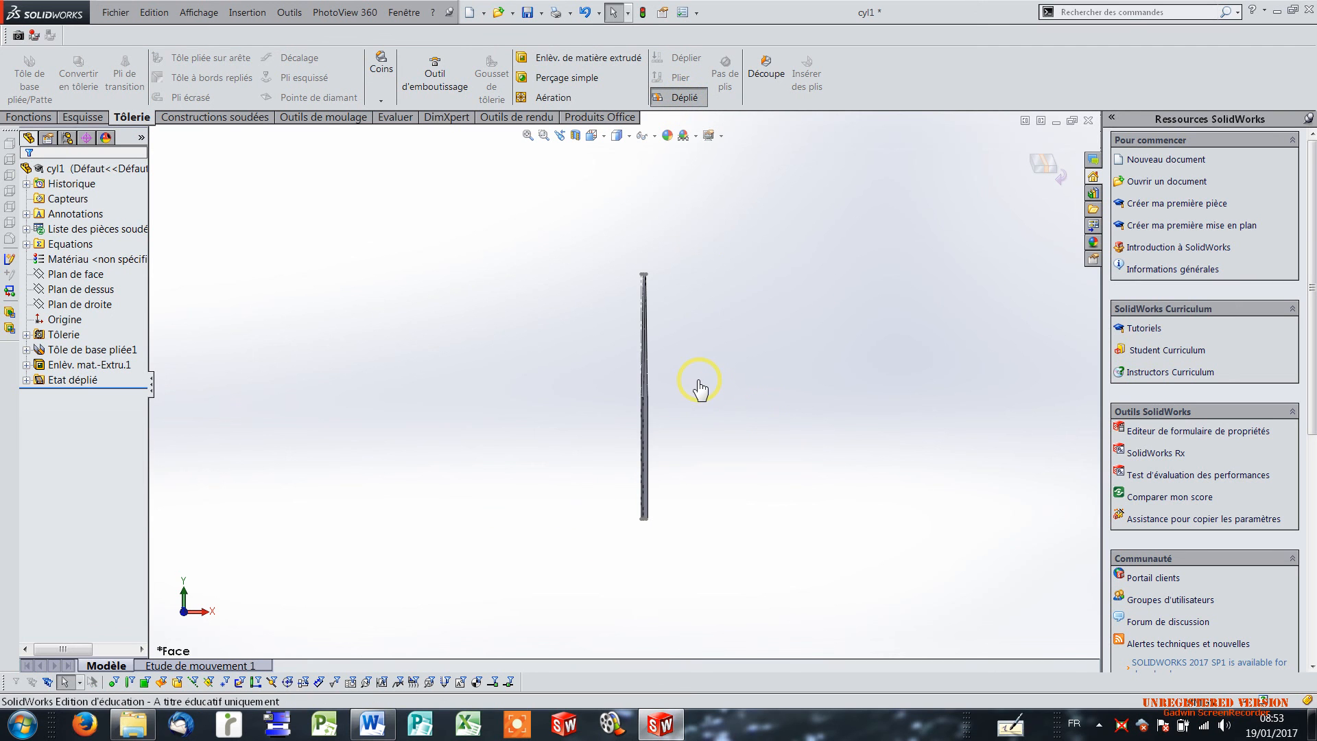
middle_drag(798, 429, 809, 302)
click(682, 99)
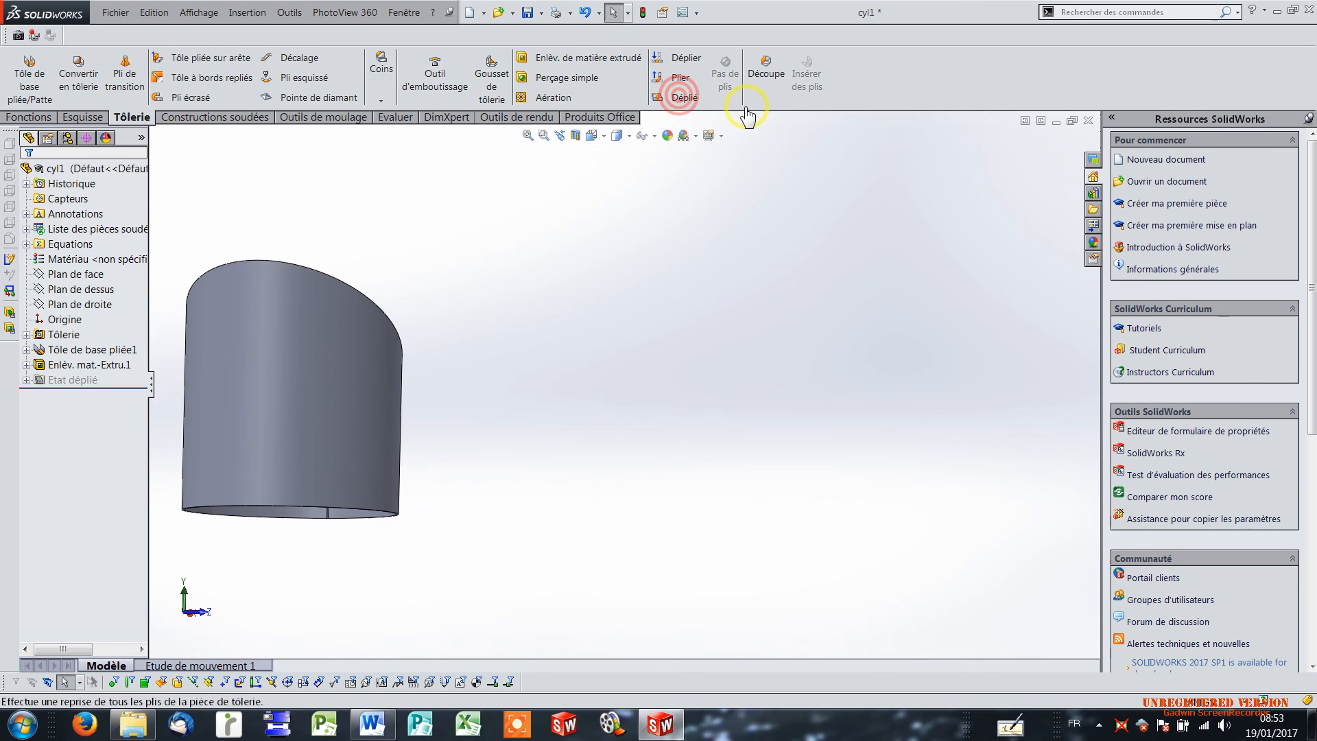
- Examine the folded cylinder's slanted opening and sheet thickness up close in a tilted view
middle_drag(656, 405, 665, 416)
scroll(523, 439, up, 4)
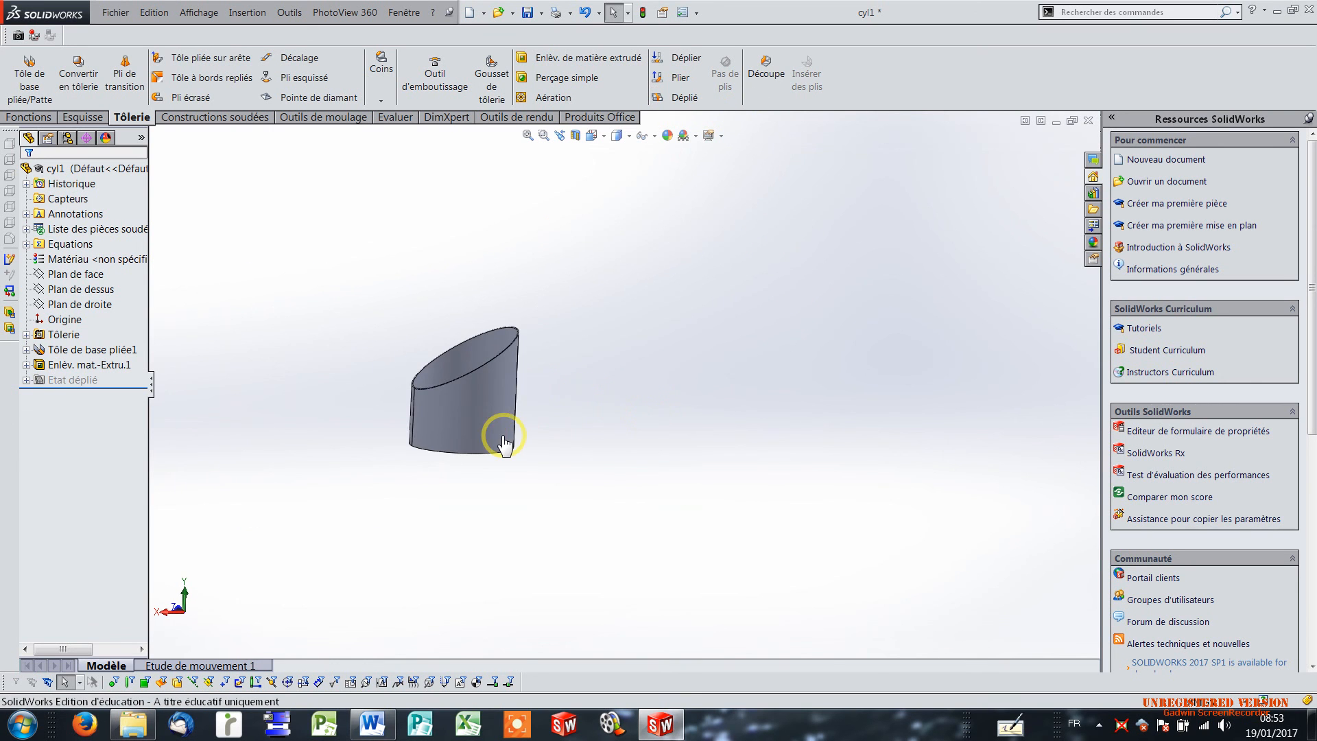
scroll(401, 399, down, 6)
scroll(725, 215, up, 2)
scroll(714, 232, down, 4)
scroll(617, 424, up, 4)
scroll(562, 511, down, 2)
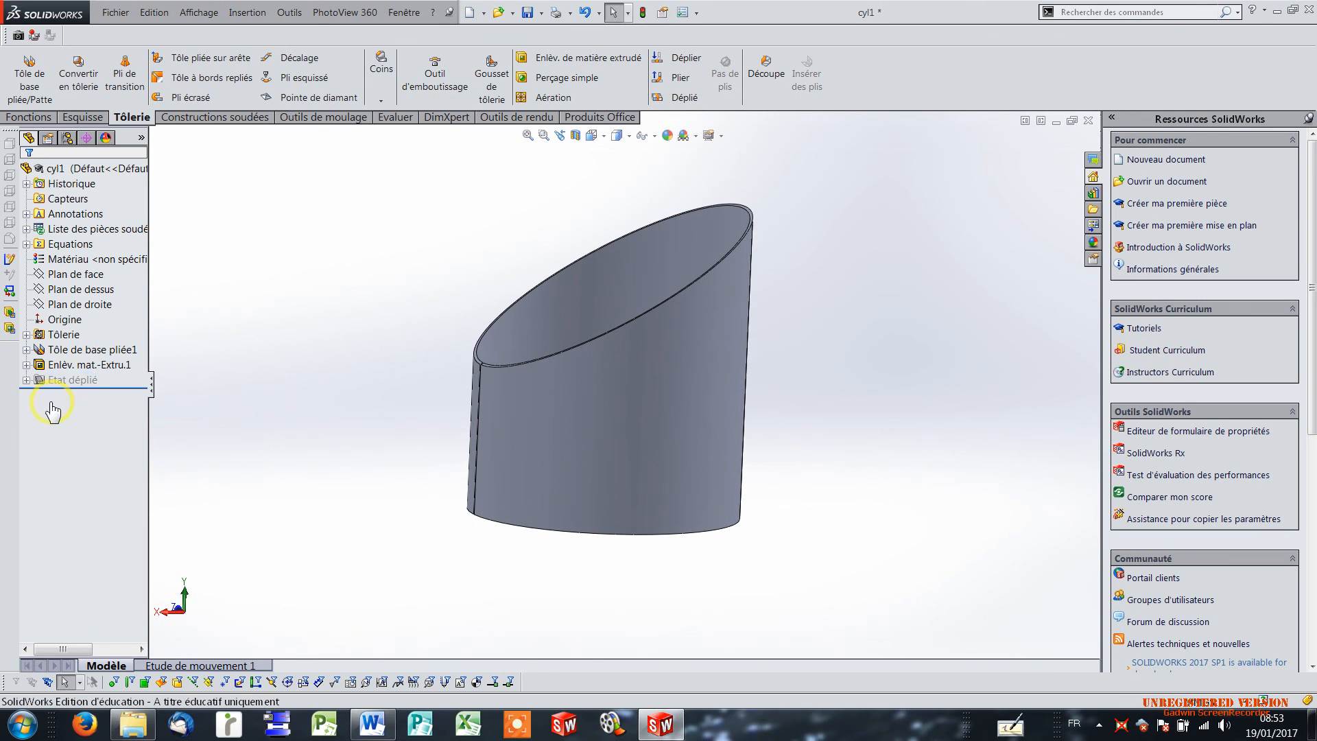